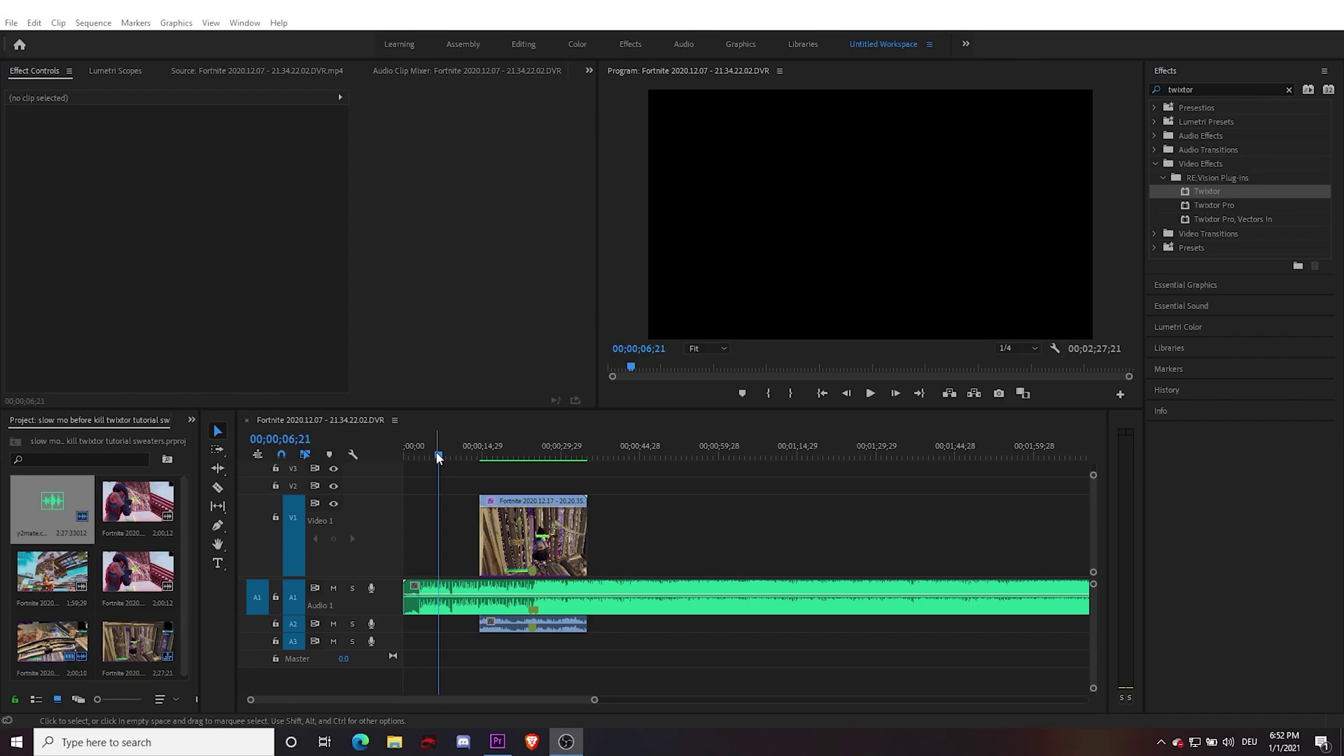
Move the playhead to about 00;00;07;25 in the sequence
{"action": "left_click_drag", "start_coordinate": [437, 455], "coordinate": [445, 471]}
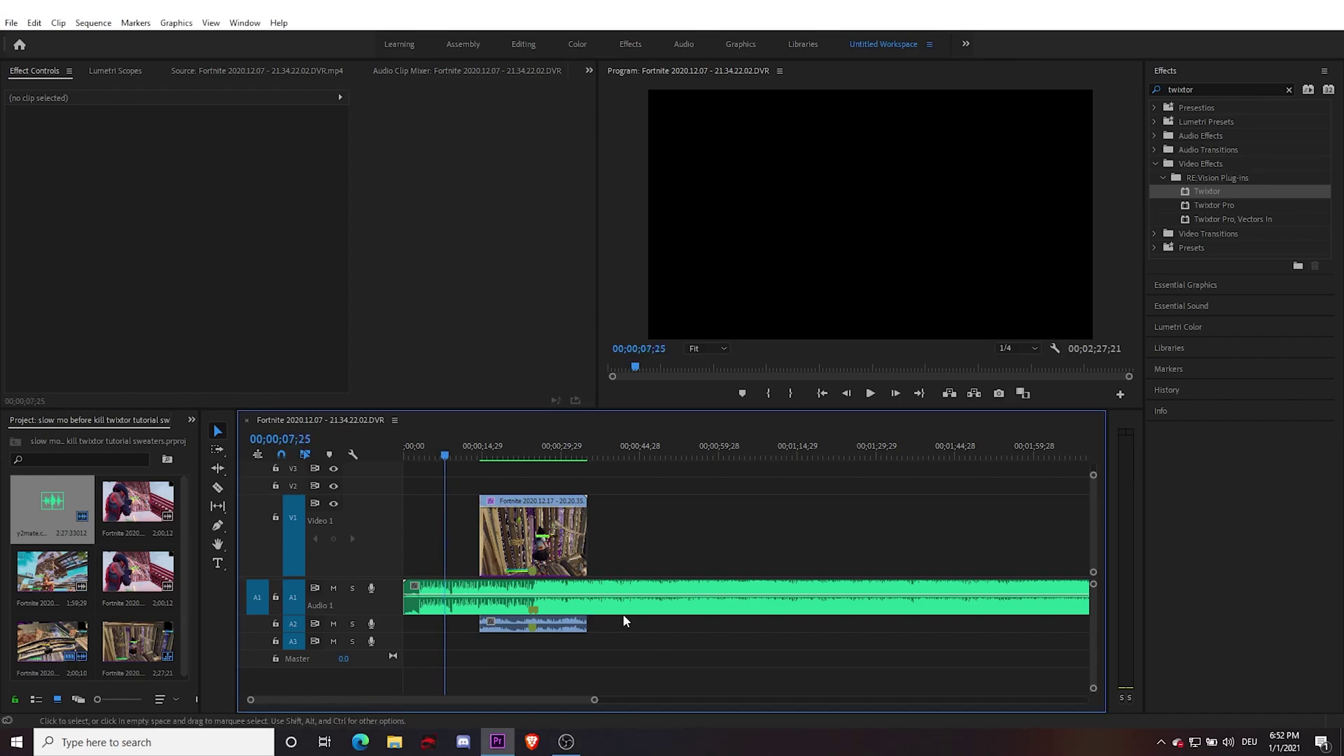
Scrub to 11;17 and zoom the timeline in around the Sweaters.mp3 music clip
{"action": "left_click", "coordinate": [525, 544]}
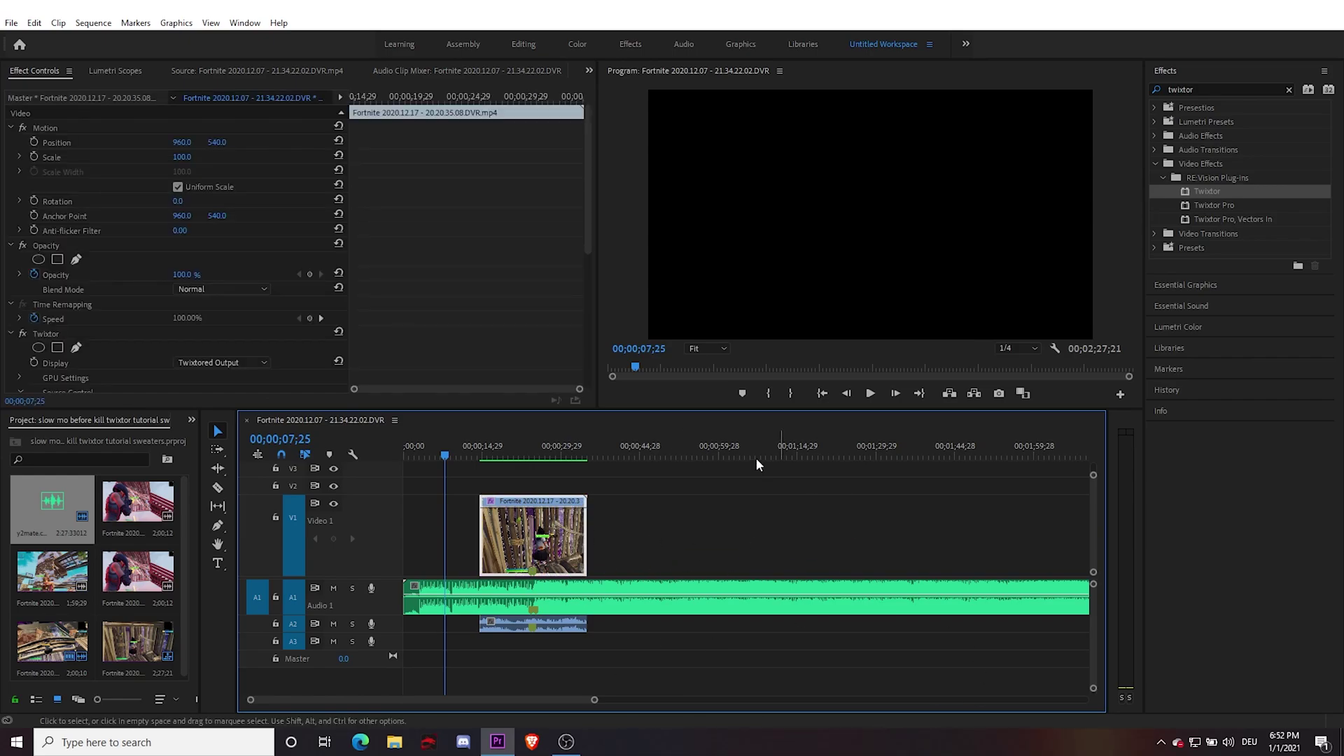
{"action": "left_click_drag", "start_coordinate": [498, 456], "coordinate": [464, 459]}
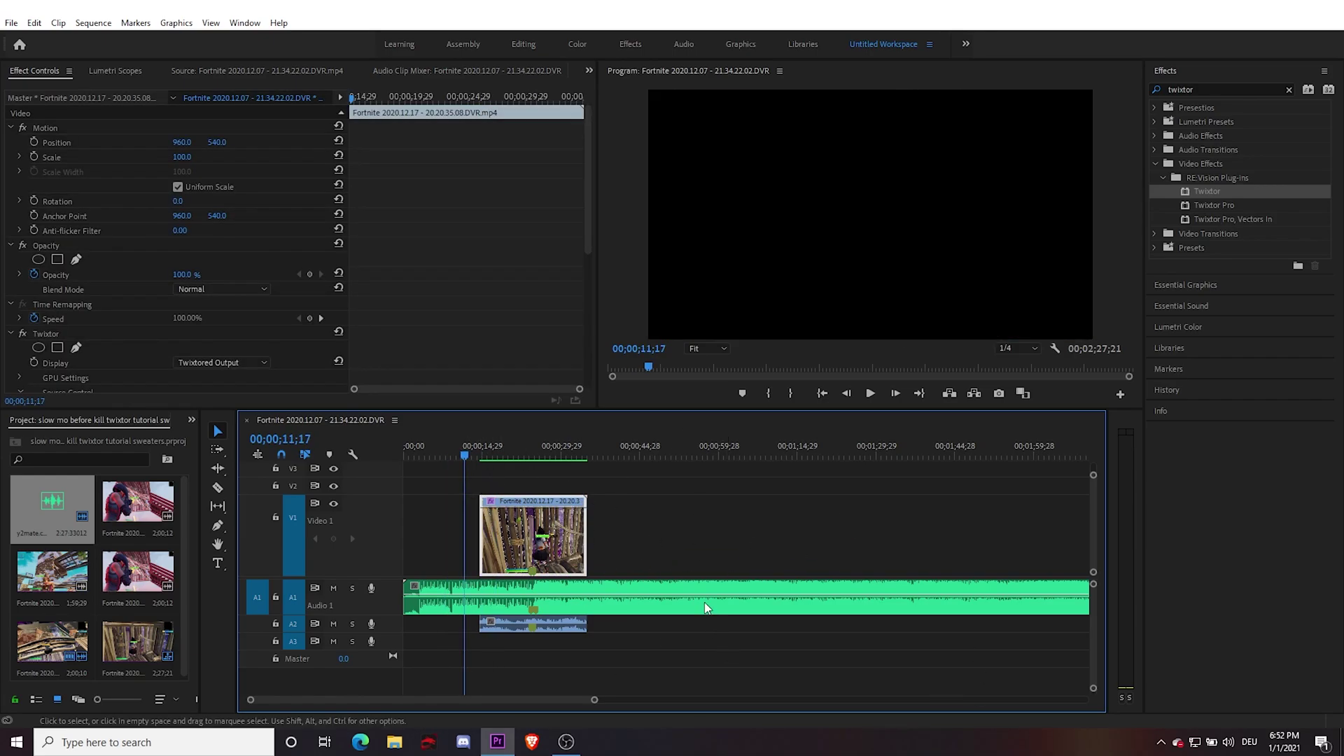
{"action": "left_click", "coordinate": [700, 590]}
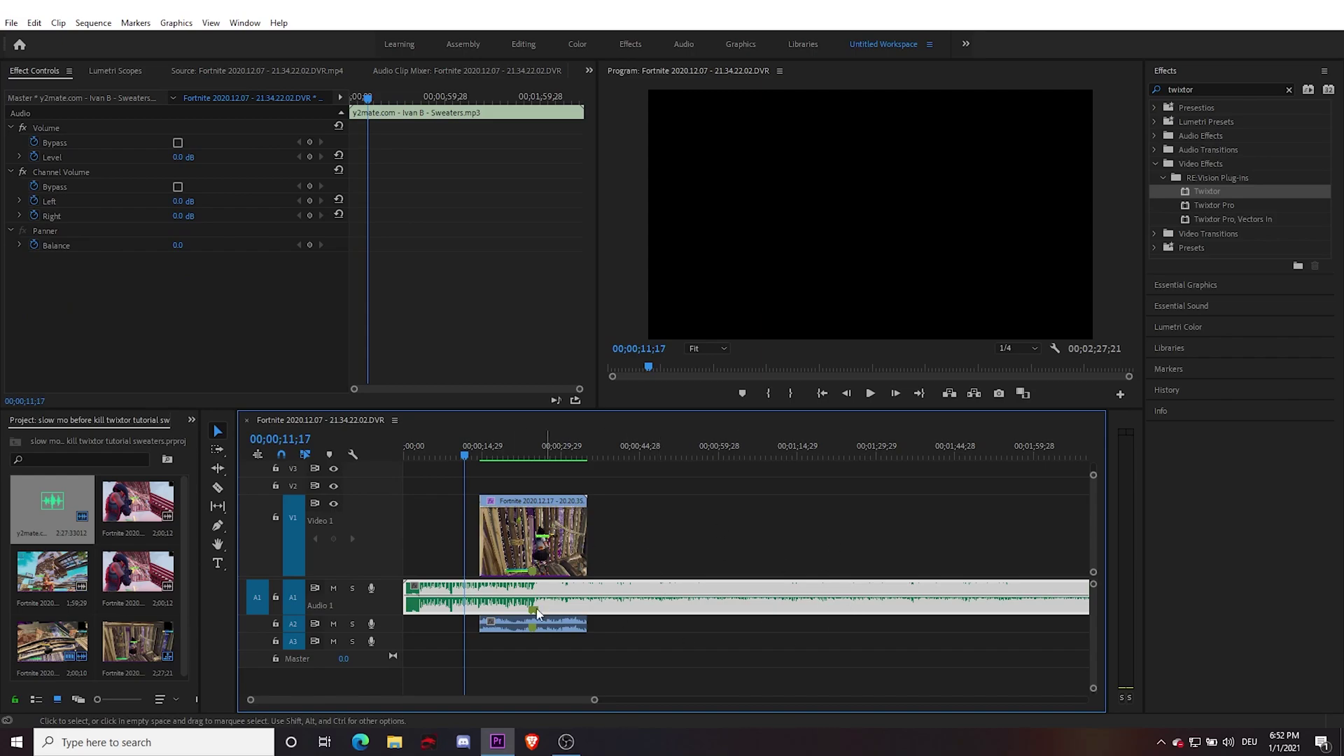
{"action": "key", "text": "="}
{"action": "scroll", "coordinate": [385, 696], "scroll_direction": "down", "scroll_amount": 5}
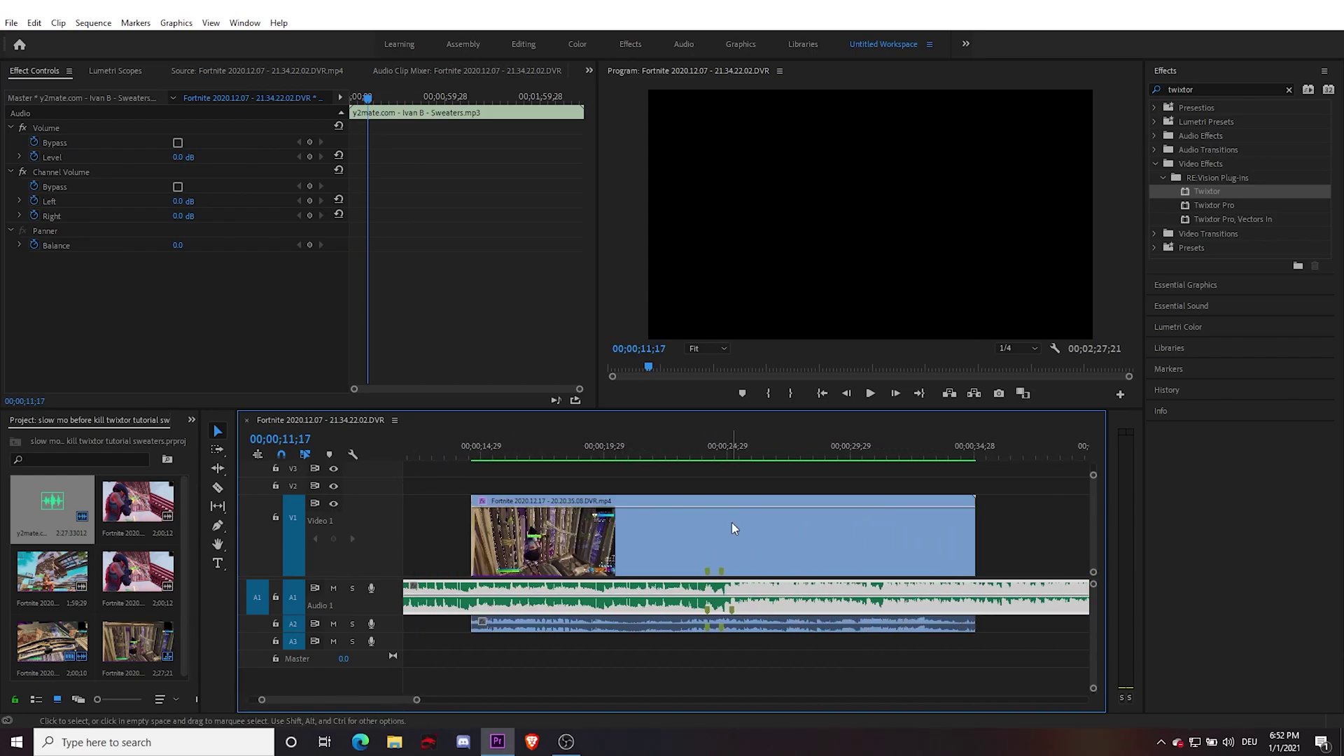
Play the sequence back from about the 19-second mark
{"action": "left_click", "coordinate": [654, 457]}
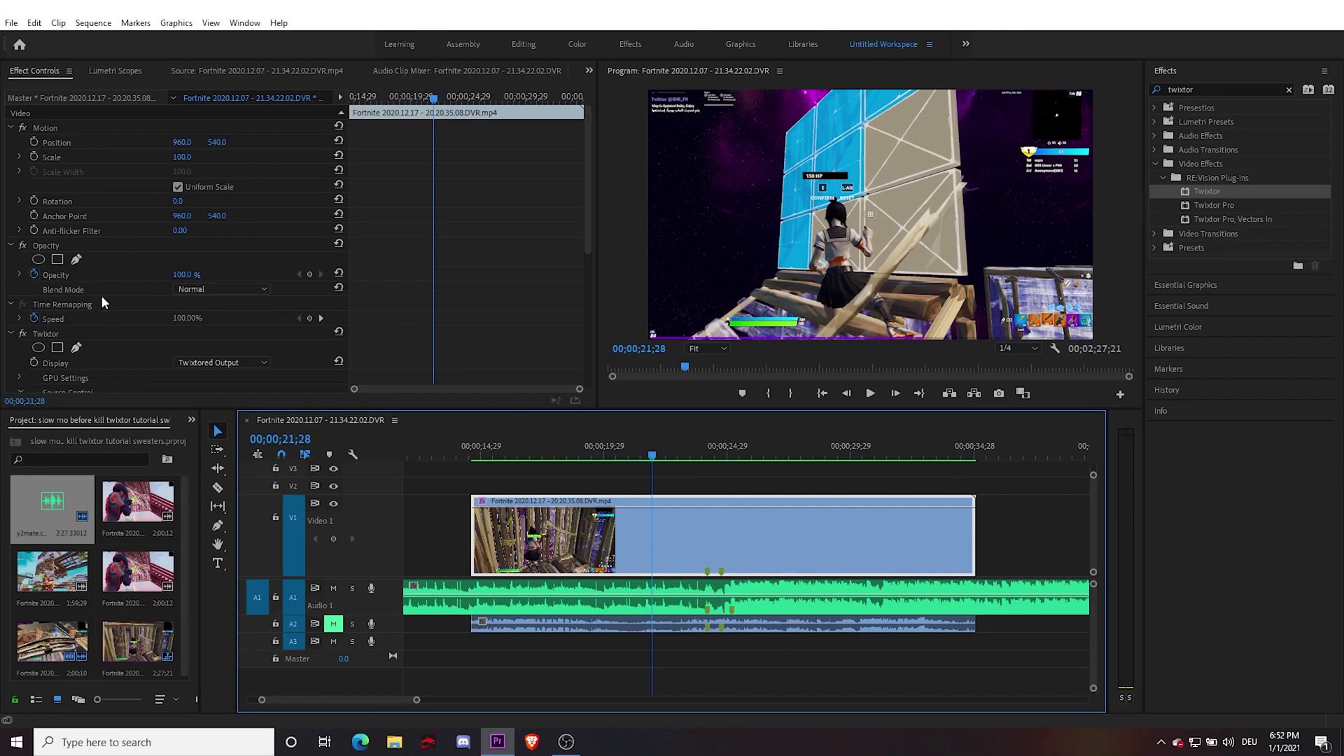
{"action": "scroll", "coordinate": [102, 294], "scroll_direction": "down", "scroll_amount": 3}
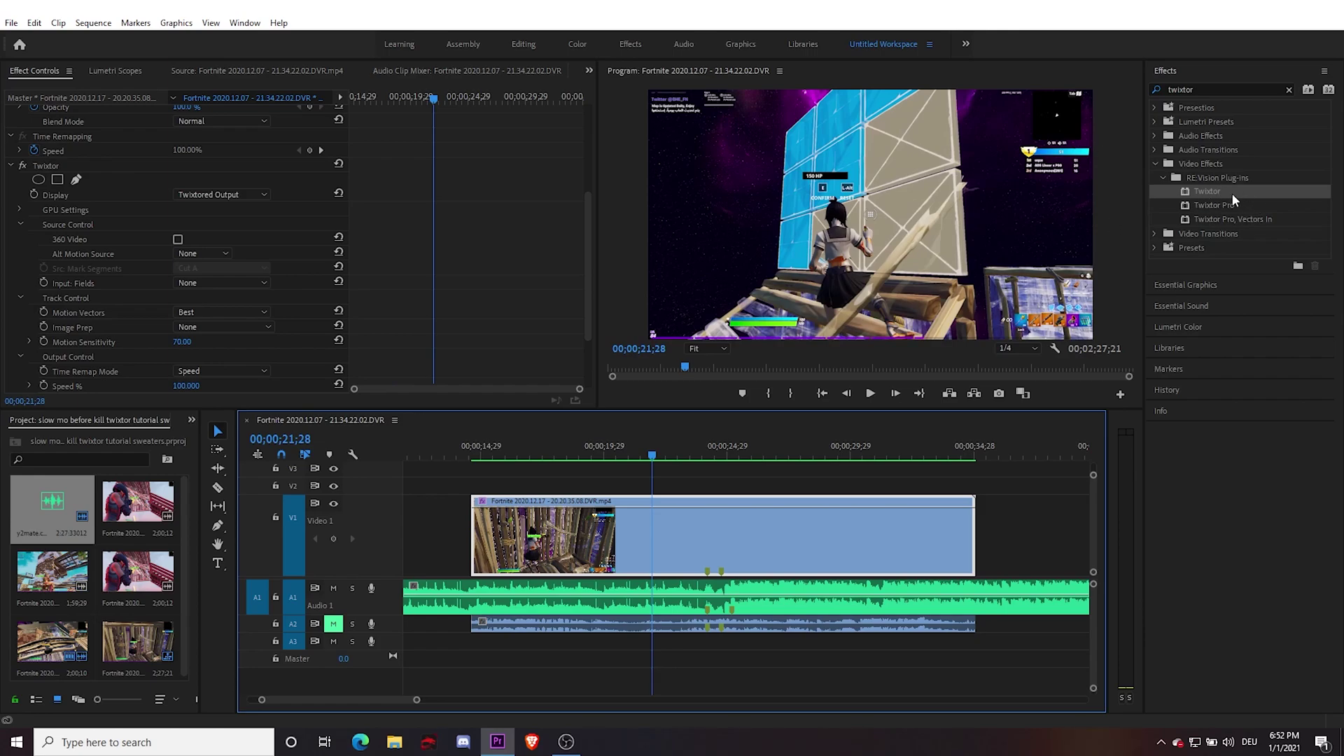
{"action": "scroll", "coordinate": [95, 340], "scroll_direction": "down", "scroll_amount": 2}
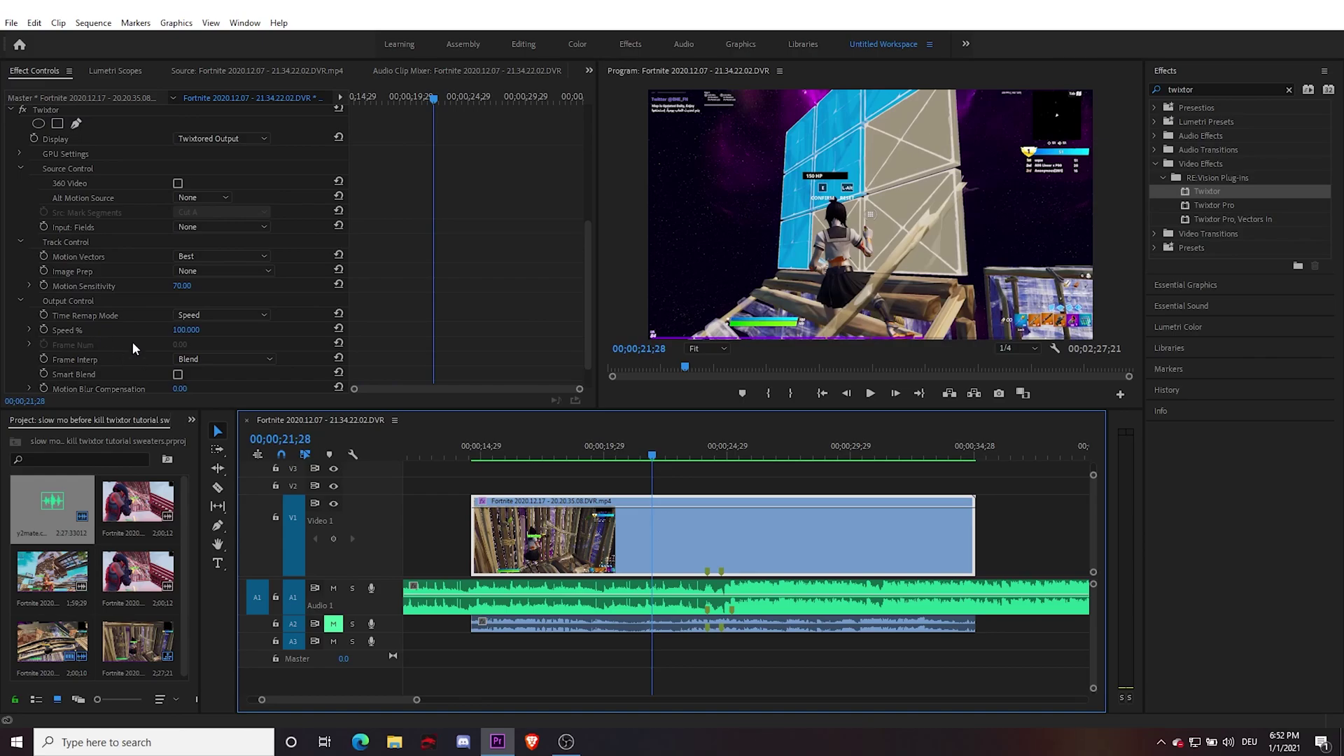
{"action": "left_click", "coordinate": [588, 459]}
{"action": "left_click", "coordinate": [670, 480]}
{"action": "key", "text": "space"}
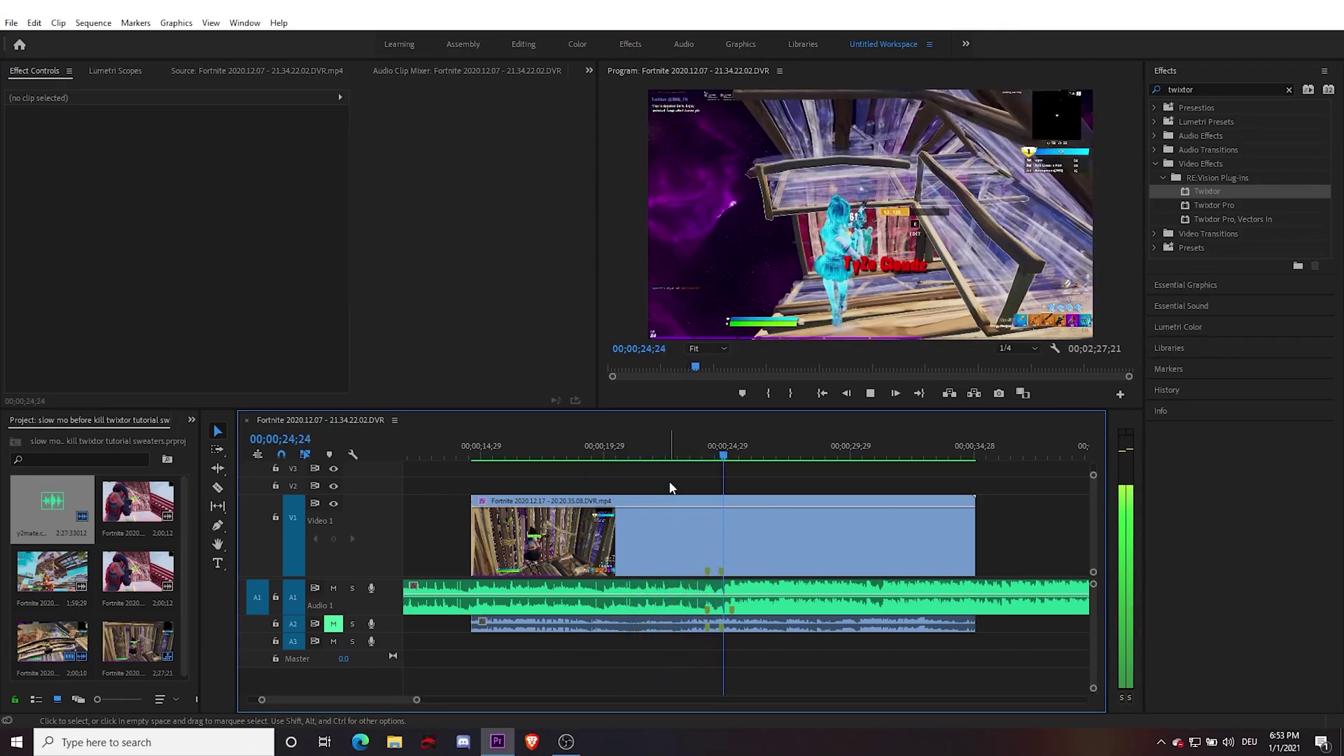
Scrub and replay around 24 seconds to find the kill moment
{"action": "key", "text": "space"}
{"action": "left_click", "coordinate": [705, 455]}
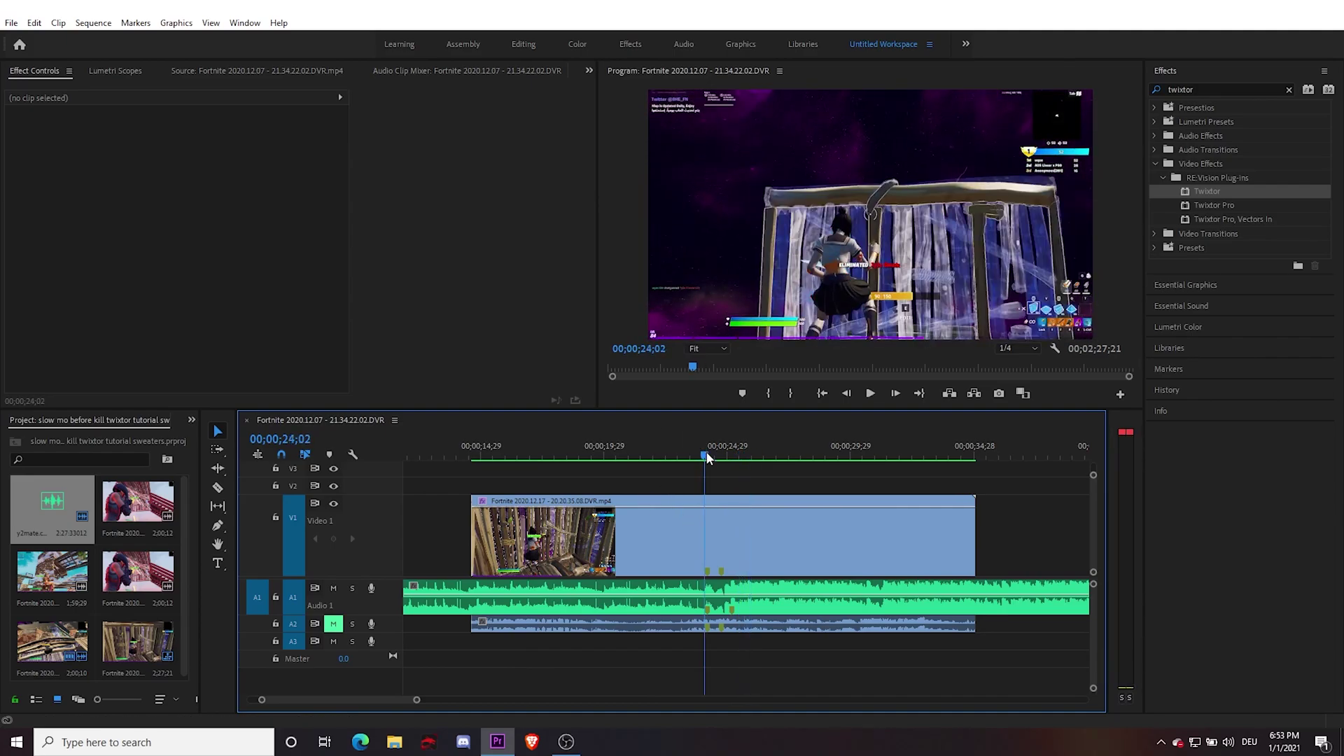
{"action": "key", "text": "space"}
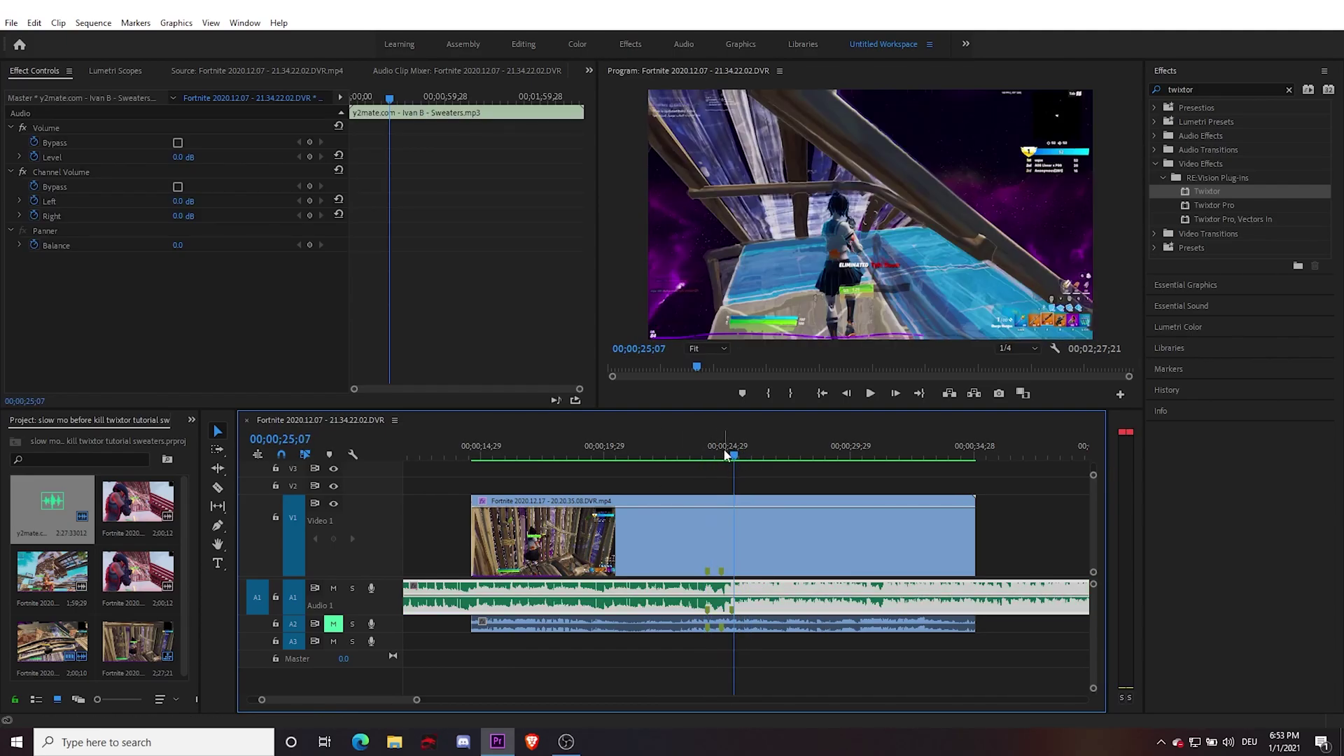
{"action": "left_click_drag", "start_coordinate": [730, 454], "coordinate": [734, 454]}
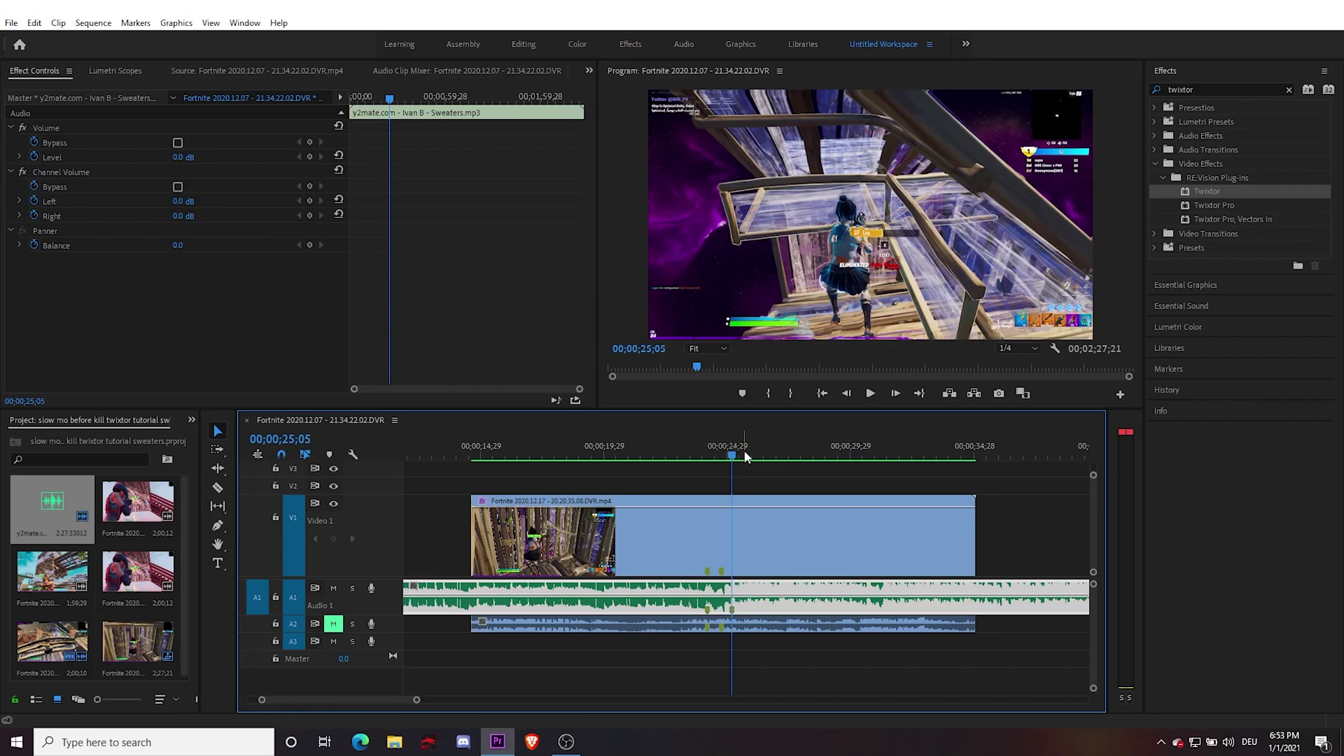
{"action": "left_click_drag", "start_coordinate": [693, 456], "coordinate": [709, 485]}
{"action": "key", "text": "space"}
{"action": "key", "text": "space"}
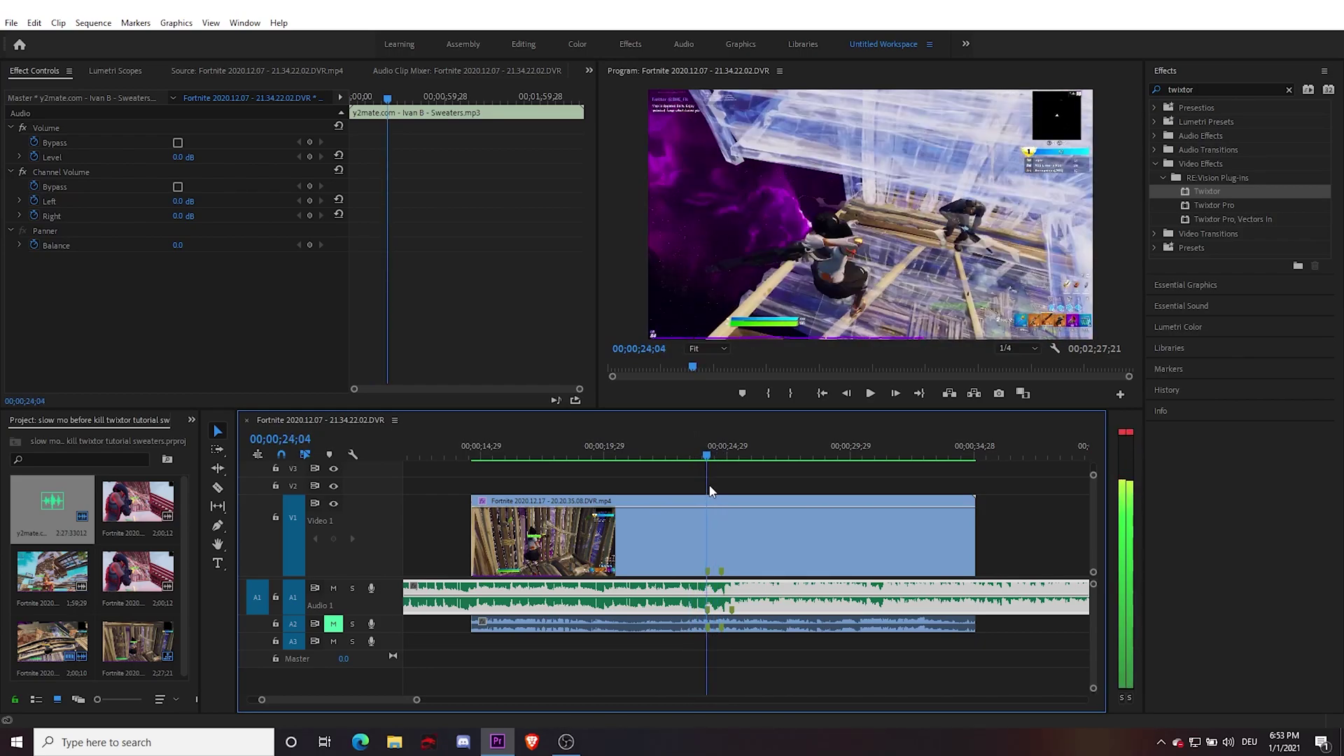
Frame-step the Fortnite clip to 24;04 and scroll Effect Controls to Twixtor's Output Control
{"action": "left_click", "coordinate": [728, 553]}
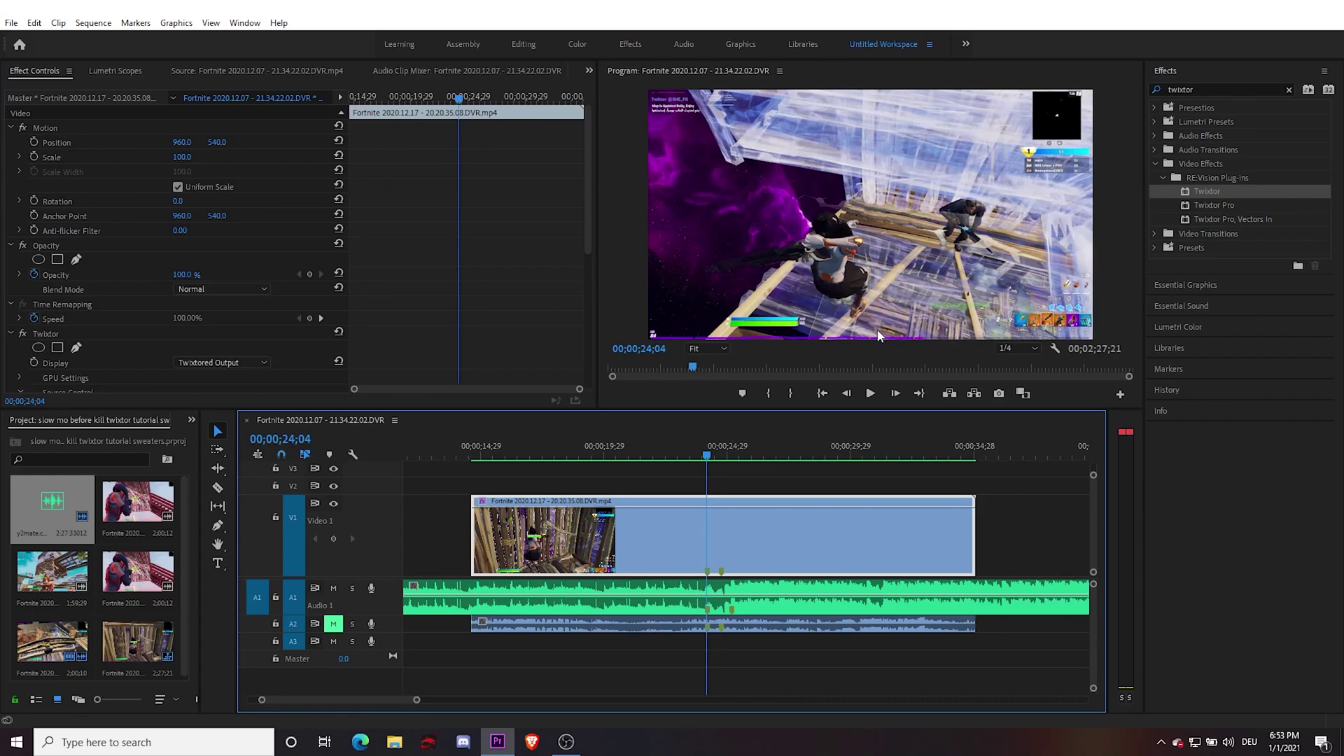
{"action": "left_click", "coordinate": [772, 291]}
{"action": "key", "text": "Left"}
{"action": "key", "text": "Right"}
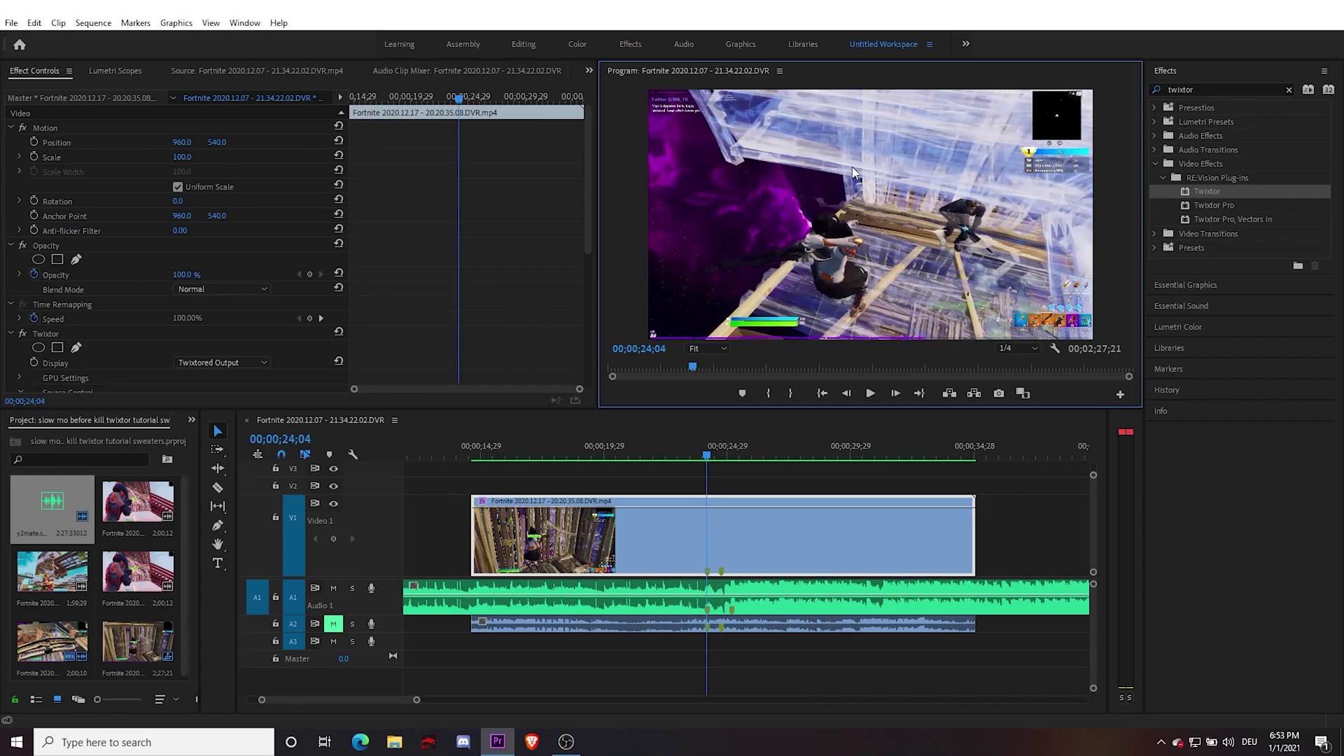
{"action": "key", "text": "Right"}
{"action": "key", "text": "Right"}
{"action": "key", "text": "Left"}
{"action": "key", "text": "Left"}
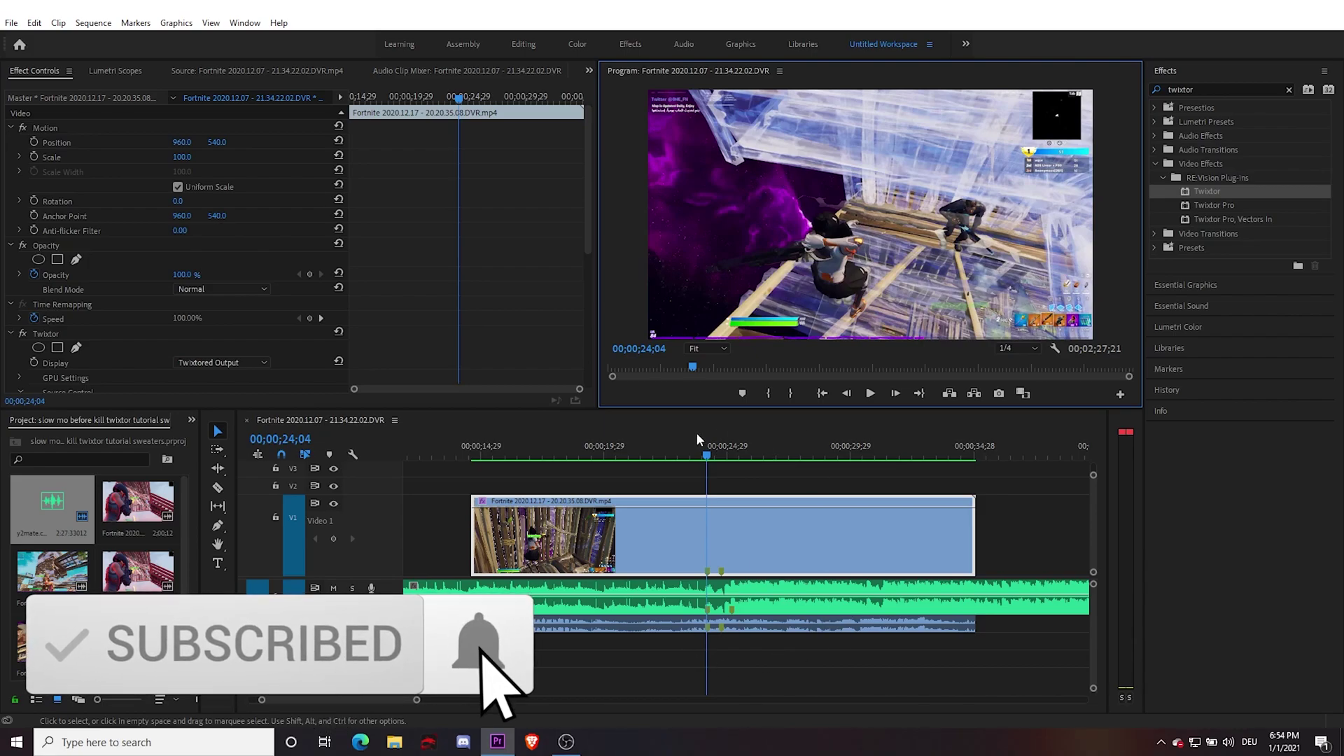
{"action": "left_click_drag", "start_coordinate": [589, 178], "coordinate": [589, 314]}
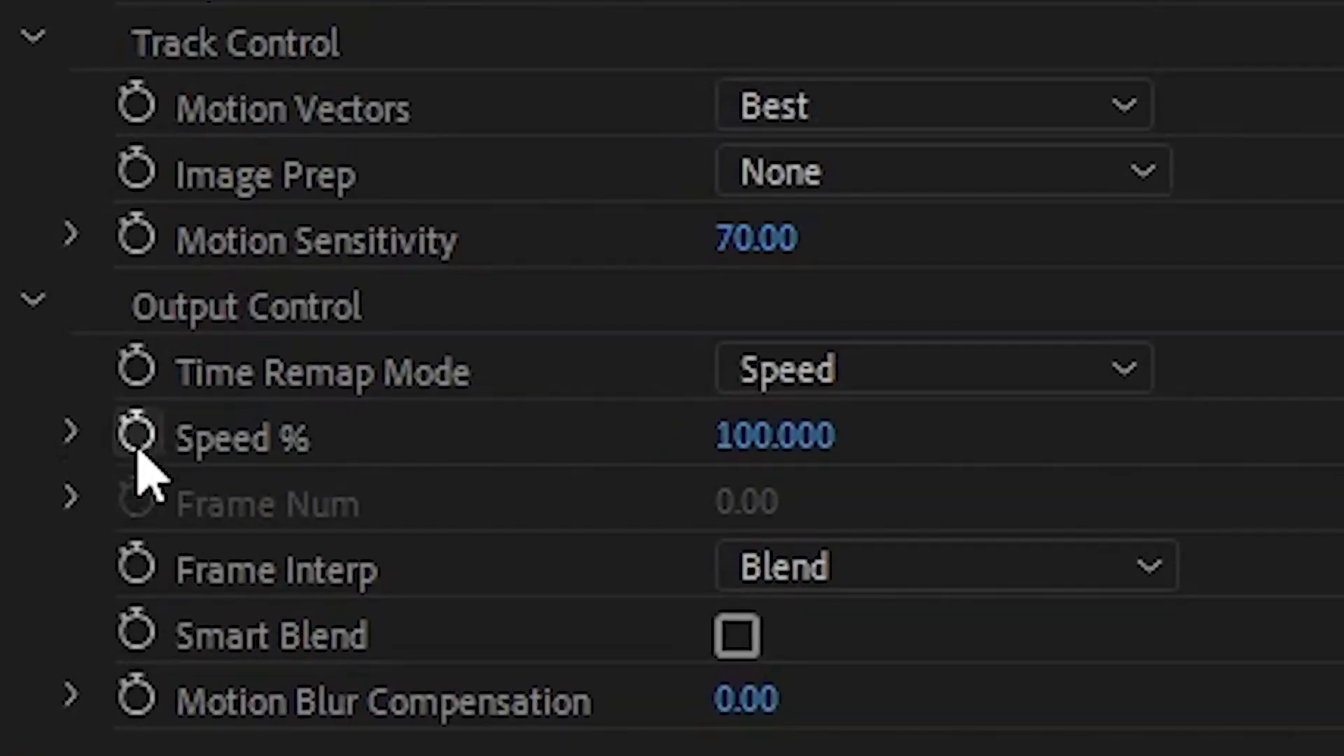
Keyframe Twixtor Speed % at 100 on 24;04 and 25 at 24;10
{"action": "left_click", "coordinate": [144, 419]}
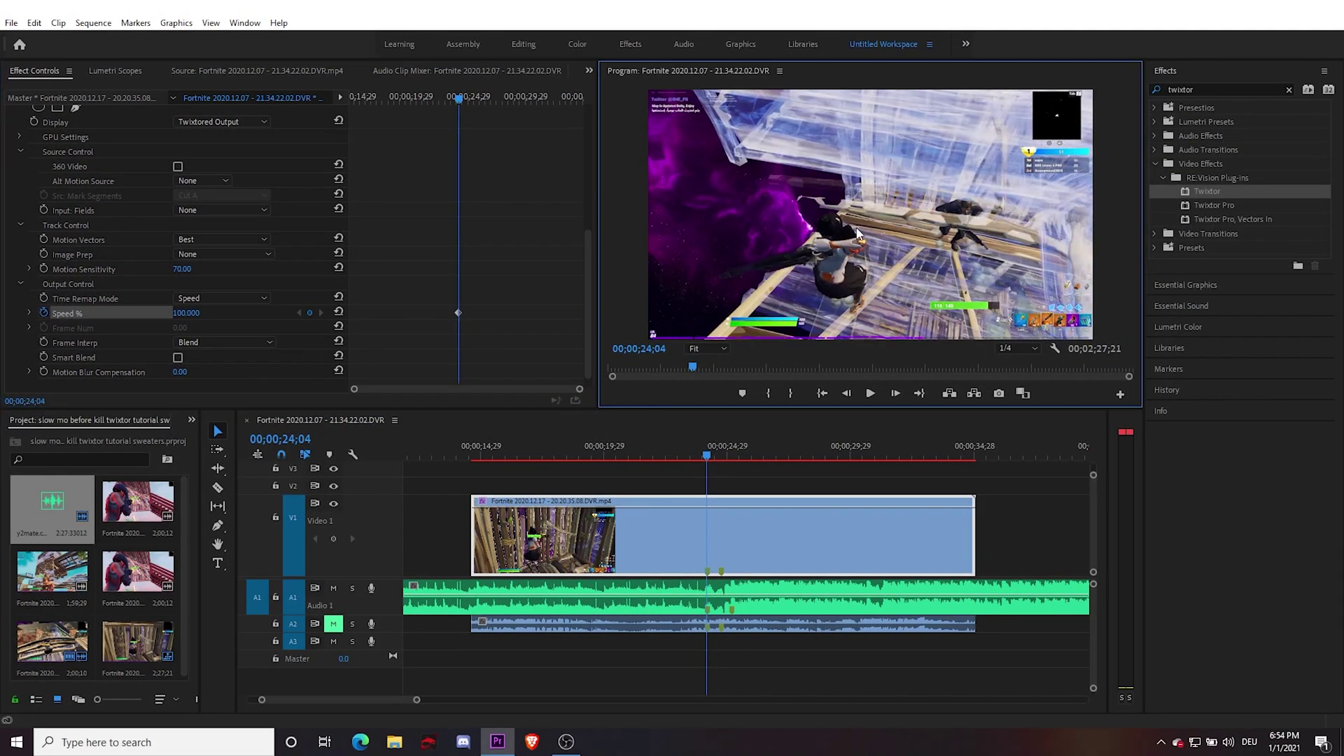
{"action": "key", "text": "space"}
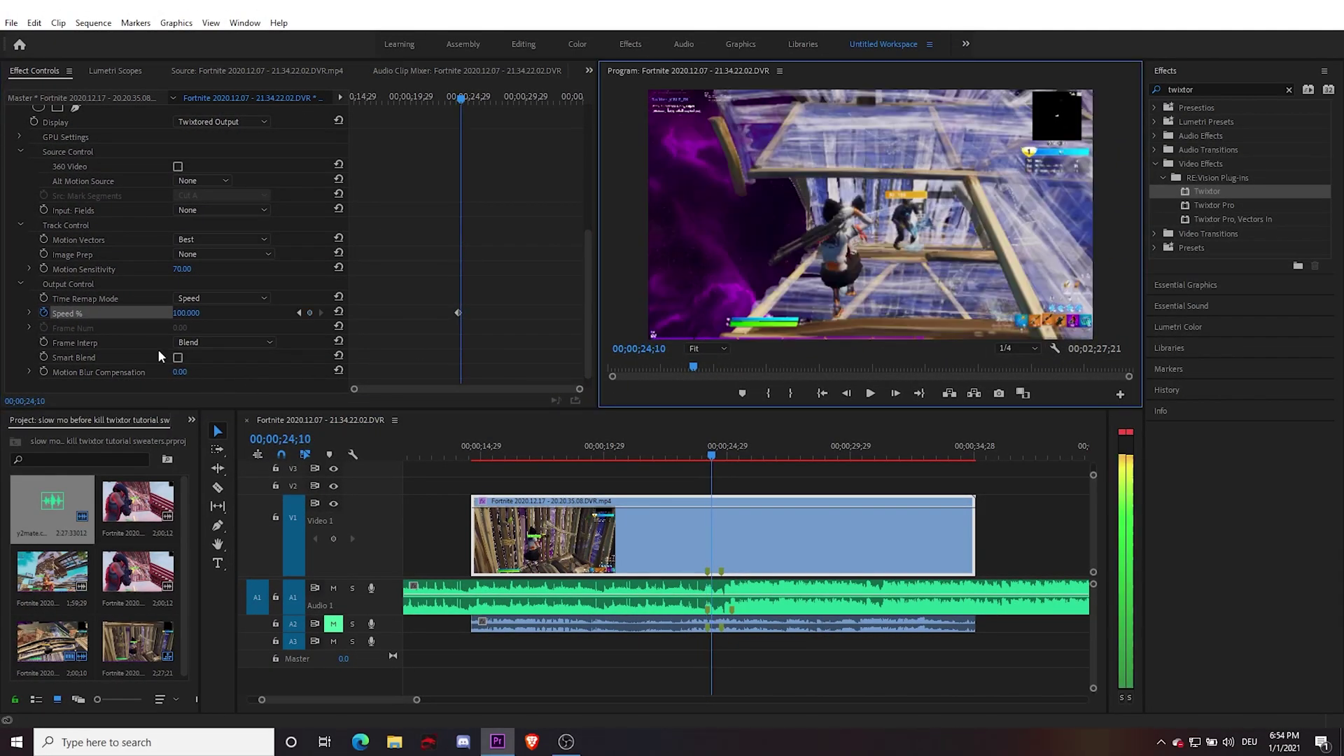
{"action": "left_click_drag", "start_coordinate": [186, 313], "coordinate": [184, 313]}
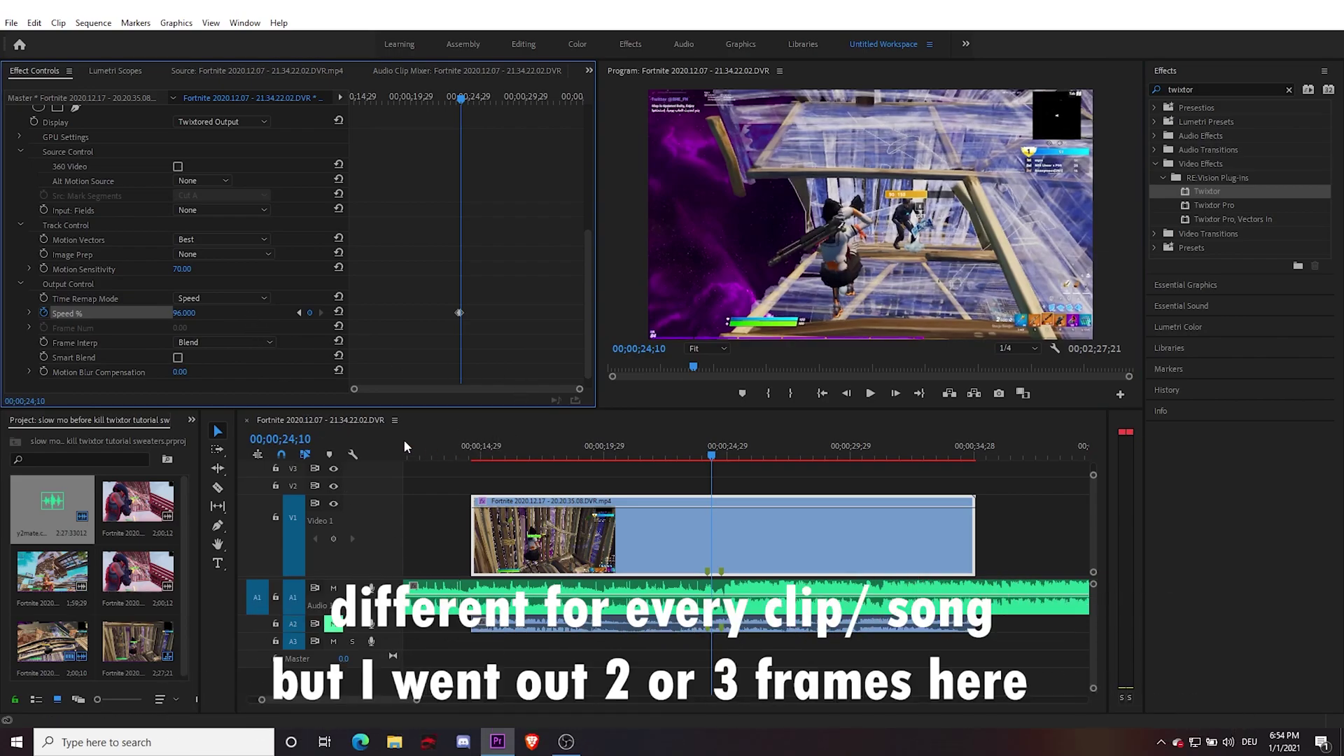
{"action": "left_click", "coordinate": [179, 313]}
{"action": "type", "text": "25"}
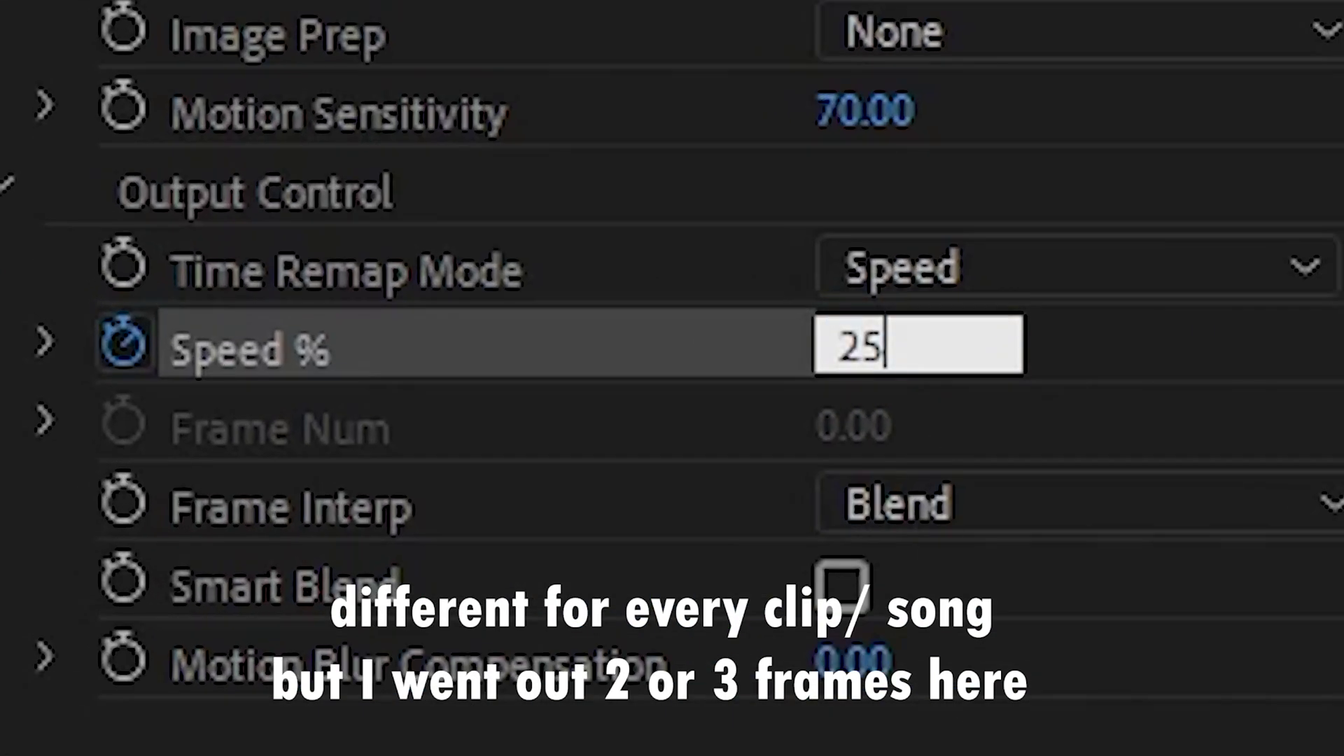
{"action": "key", "text": "Return"}
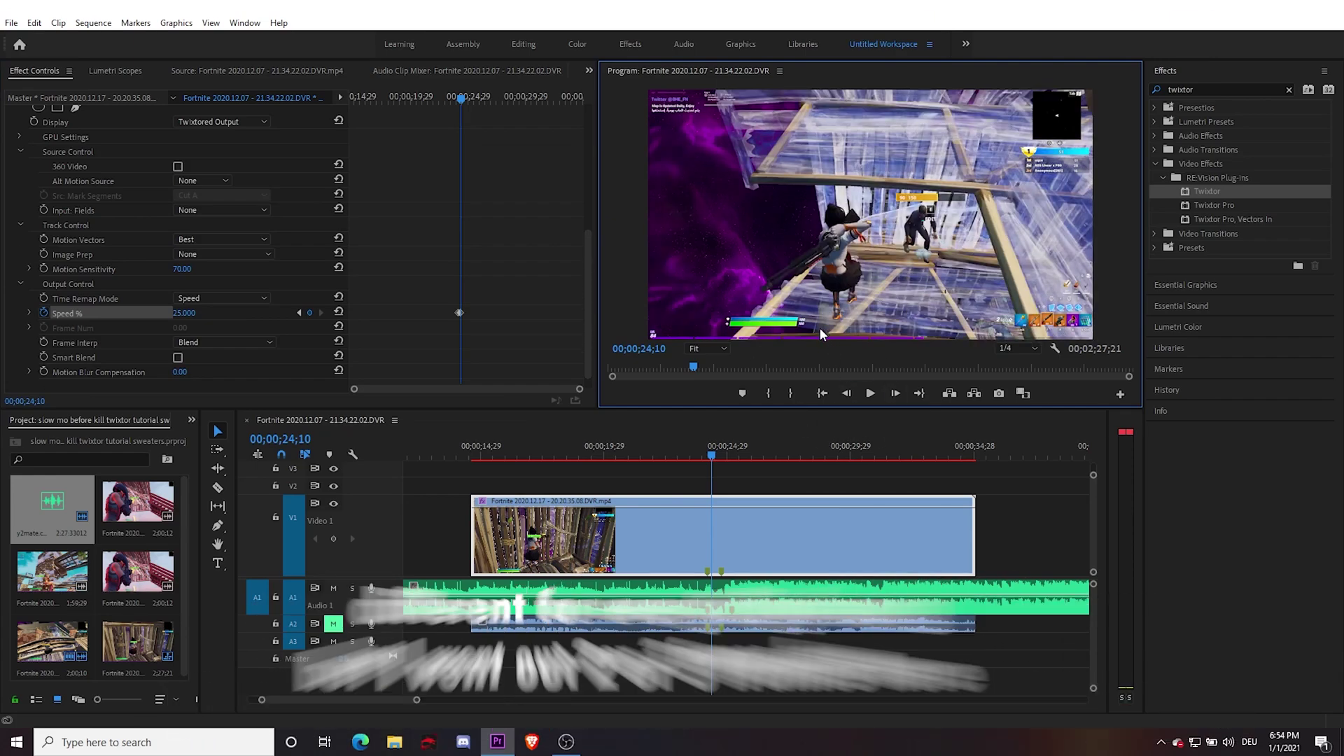
Replay the slow-motion section from 23;16 and again from 23;11
{"action": "left_click", "coordinate": [688, 449]}
{"action": "key", "text": "space"}
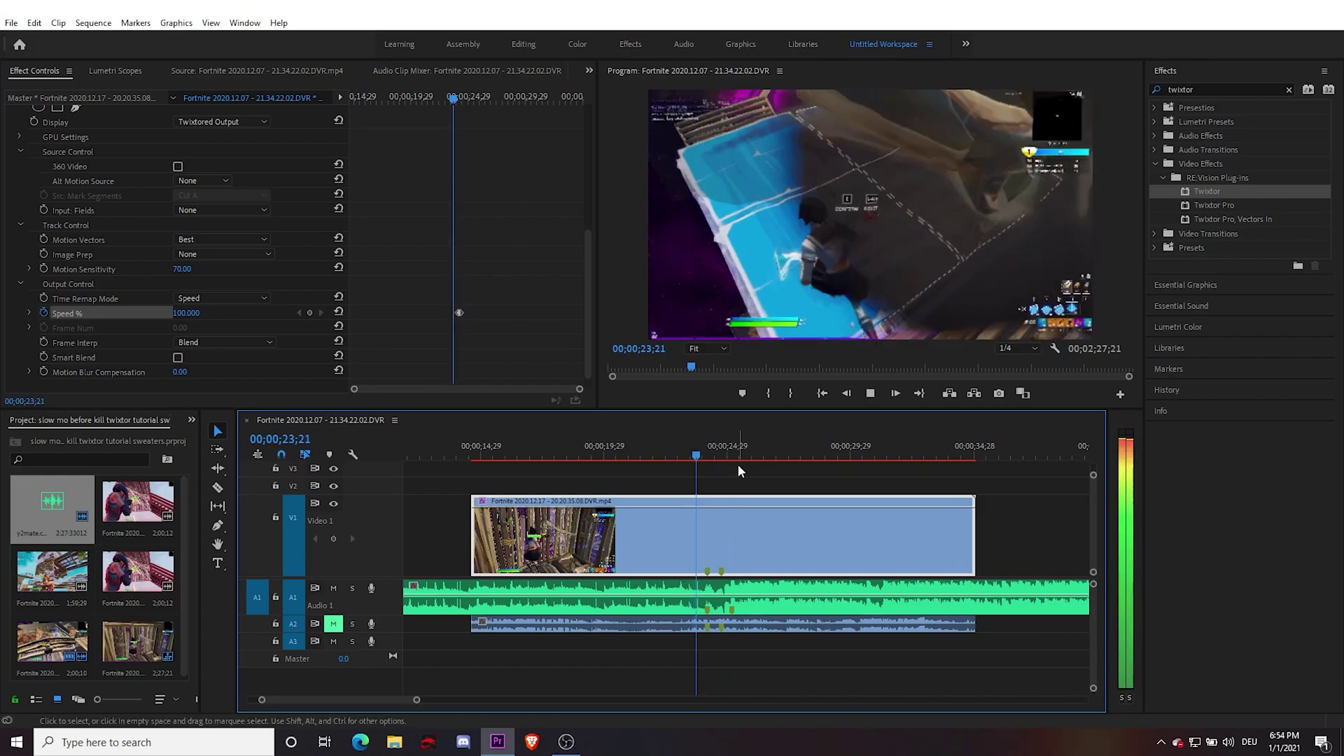
{"action": "key", "text": "space"}
{"action": "left_click", "coordinate": [689, 451]}
{"action": "key", "text": "space"}
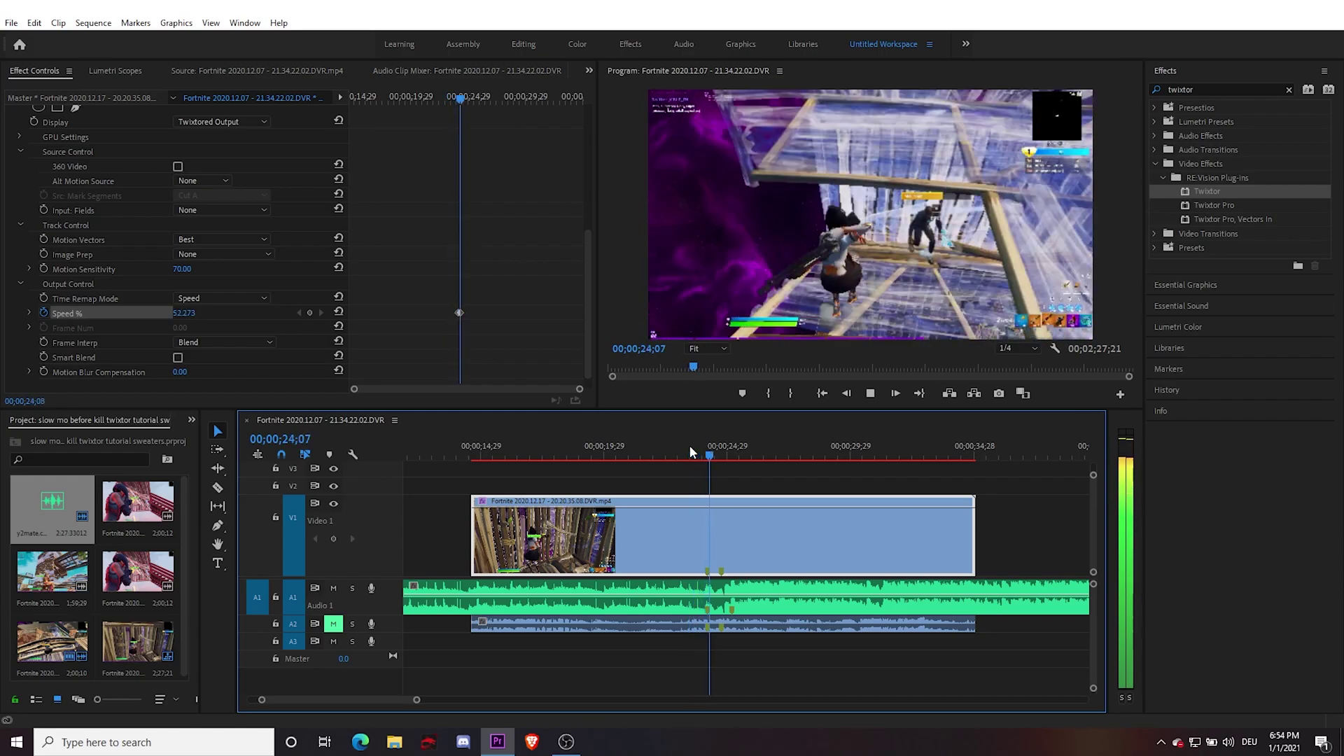
{"action": "key", "text": "space"}
{"action": "key", "text": "space"}
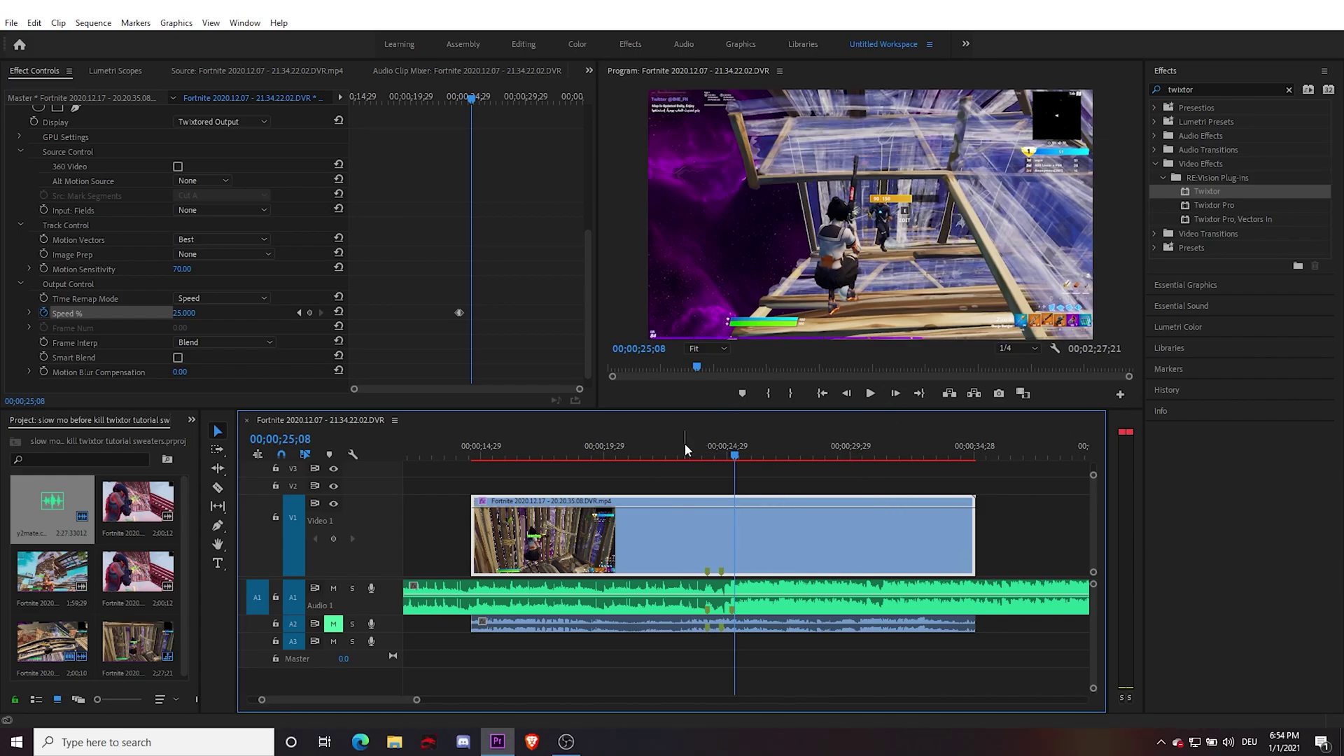
Add a Speed % keyframe holding 25 at 25;00, then set 100 at 25;03
{"action": "left_click_drag", "start_coordinate": [685, 444], "coordinate": [714, 482]}
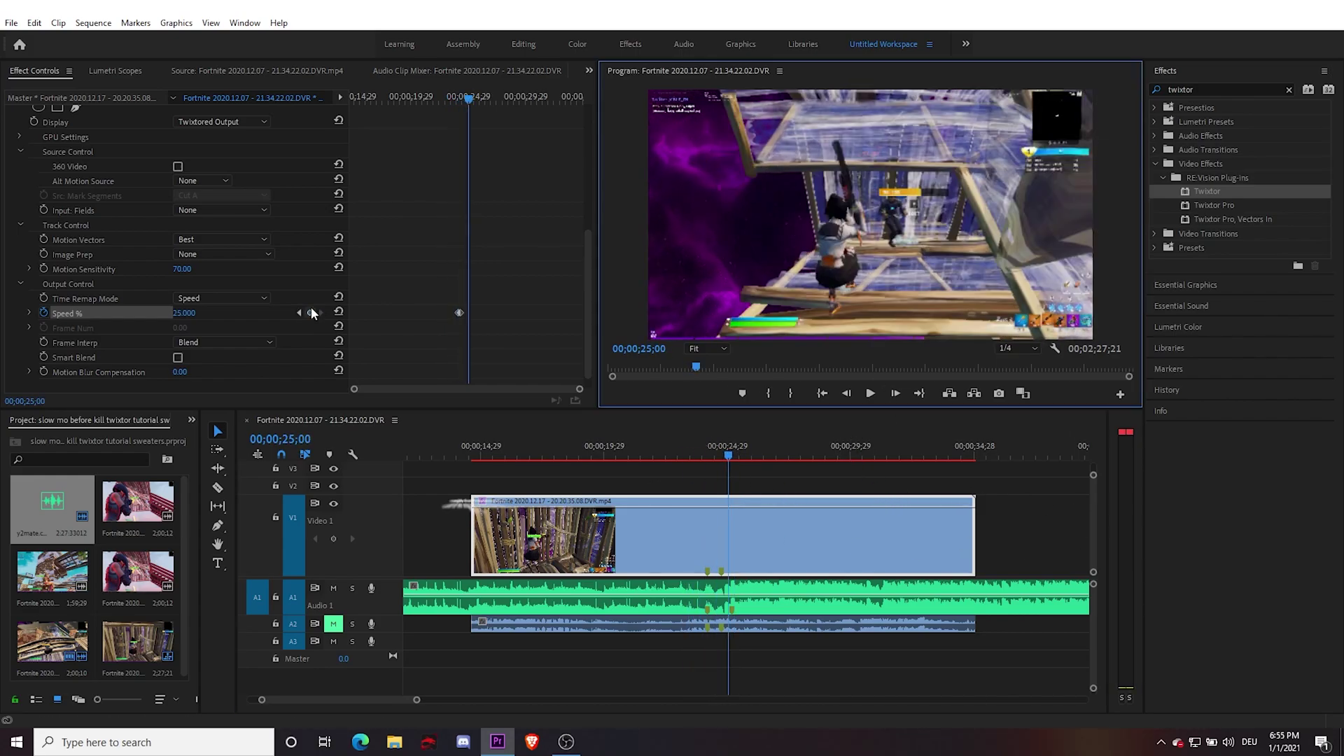
{"action": "left_click", "coordinate": [311, 313]}
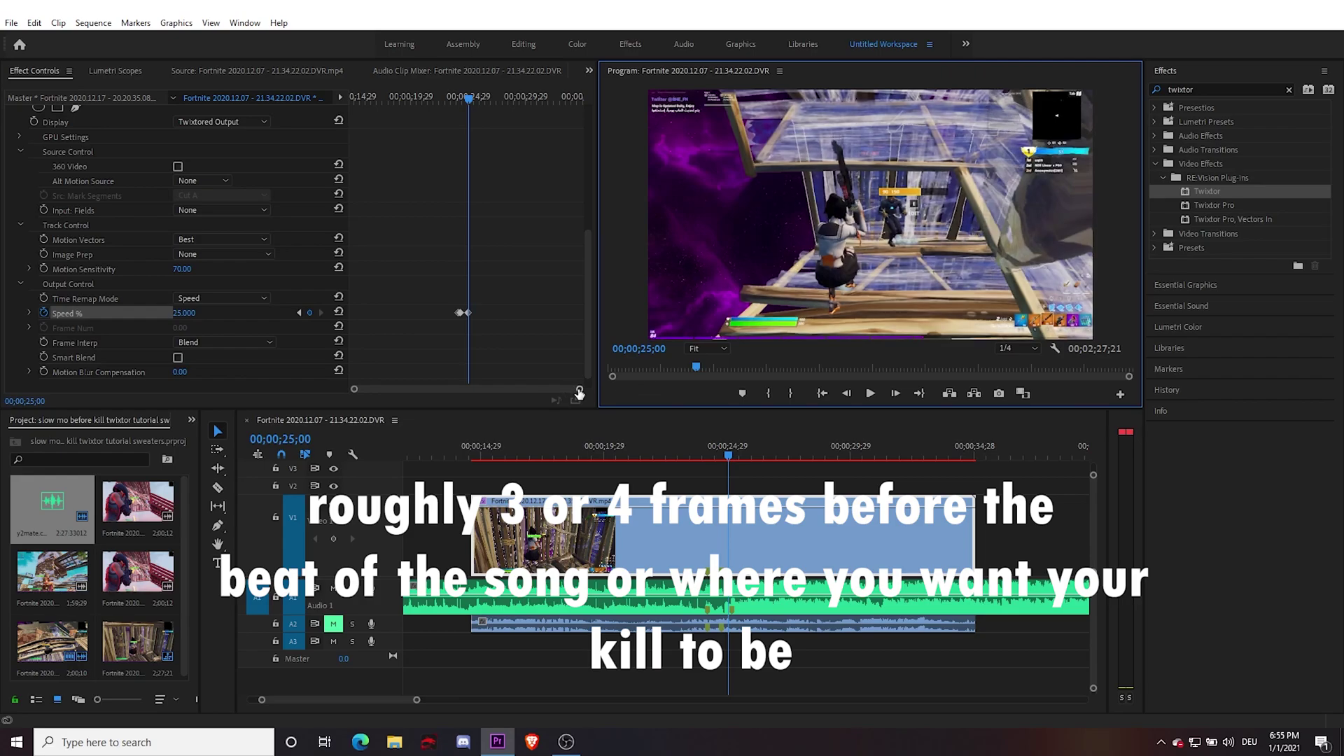
{"action": "left_click_drag", "start_coordinate": [579, 393], "coordinate": [479, 394]}
{"action": "left_click", "coordinate": [896, 275]}
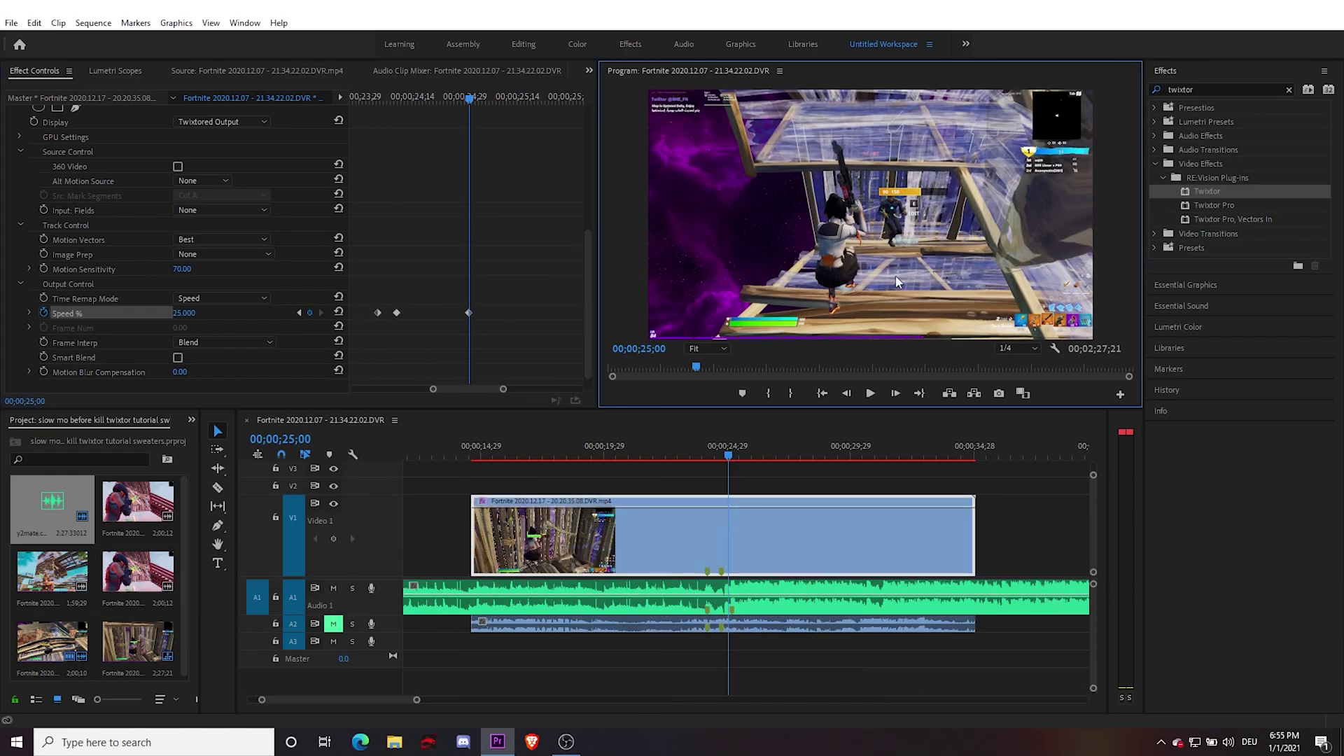
{"action": "key", "text": "Right"}
{"action": "key", "text": "Right"}
{"action": "key", "text": "Right"}
{"action": "left_click", "coordinate": [184, 313]}
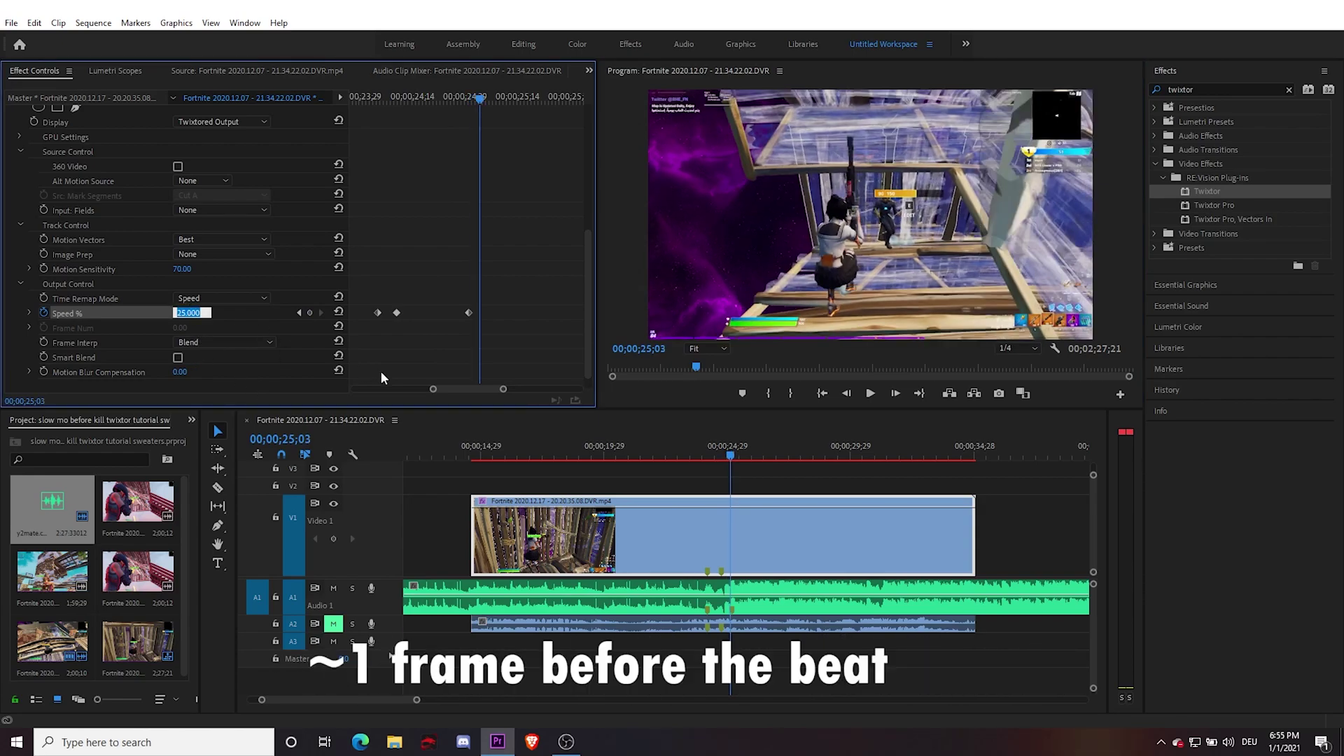
{"action": "type", "text": "100"}
{"action": "key", "text": "Return"}
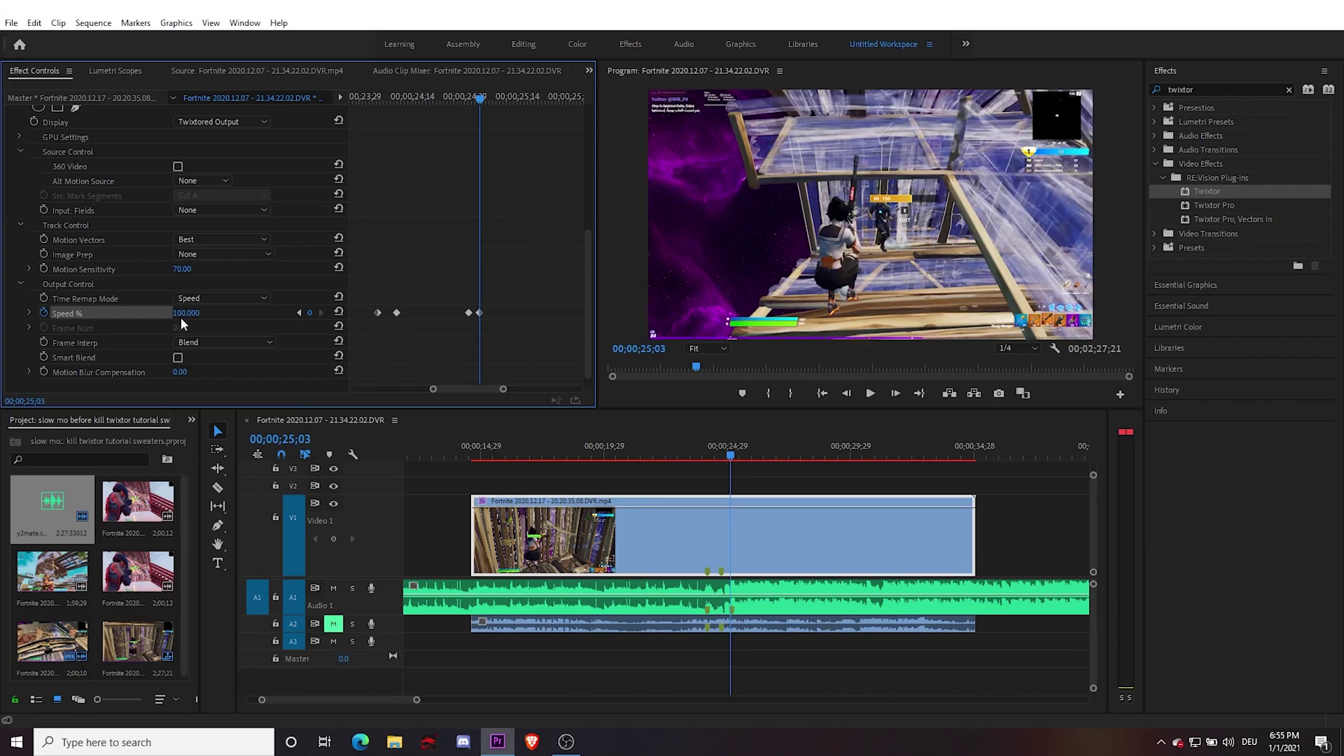
Scrub Twixtor Speed % up to 478 at 25;03, just before the shot
{"action": "left_click_drag", "start_coordinate": [187, 313], "coordinate": [428, 313]}
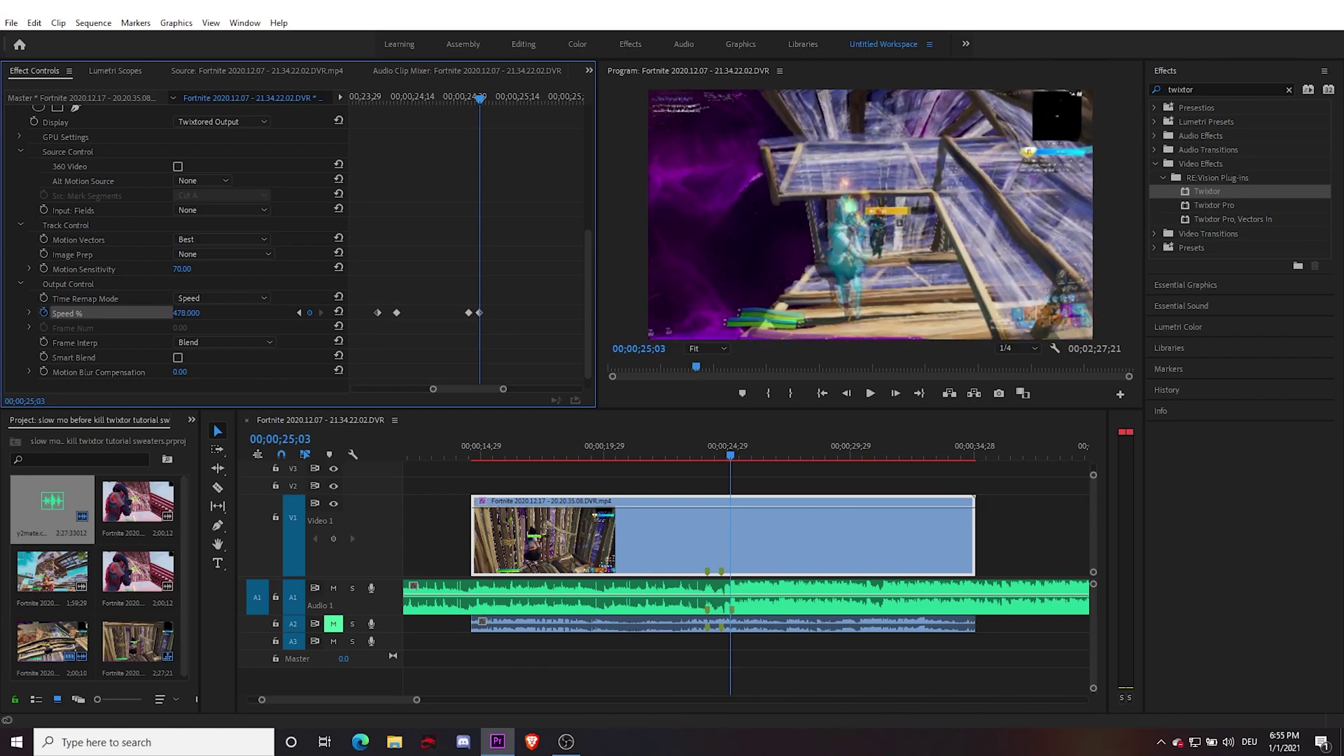
{"action": "left_click", "coordinate": [749, 219]}
{"action": "key", "text": "Right"}
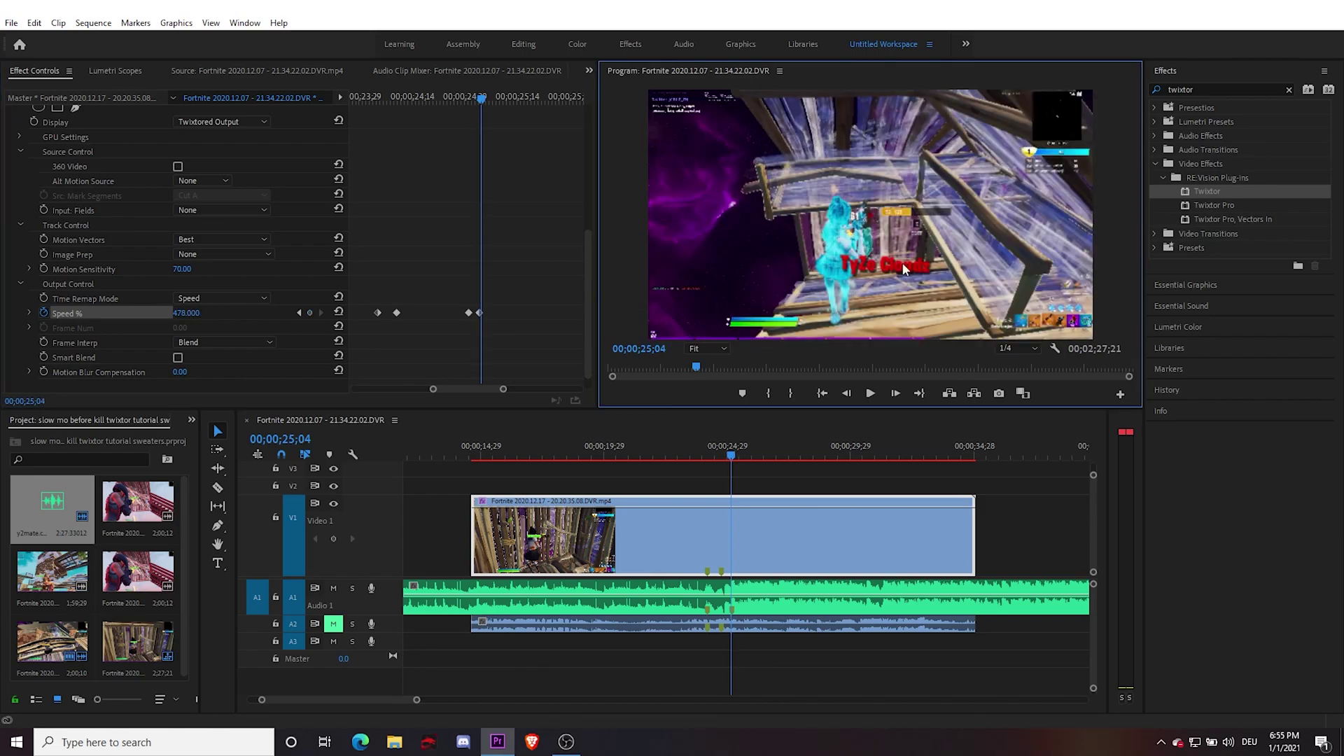
Set Speed % to 25 on the 25;04 beat frame and preview the slowed section
{"action": "left_click", "coordinate": [725, 593]}
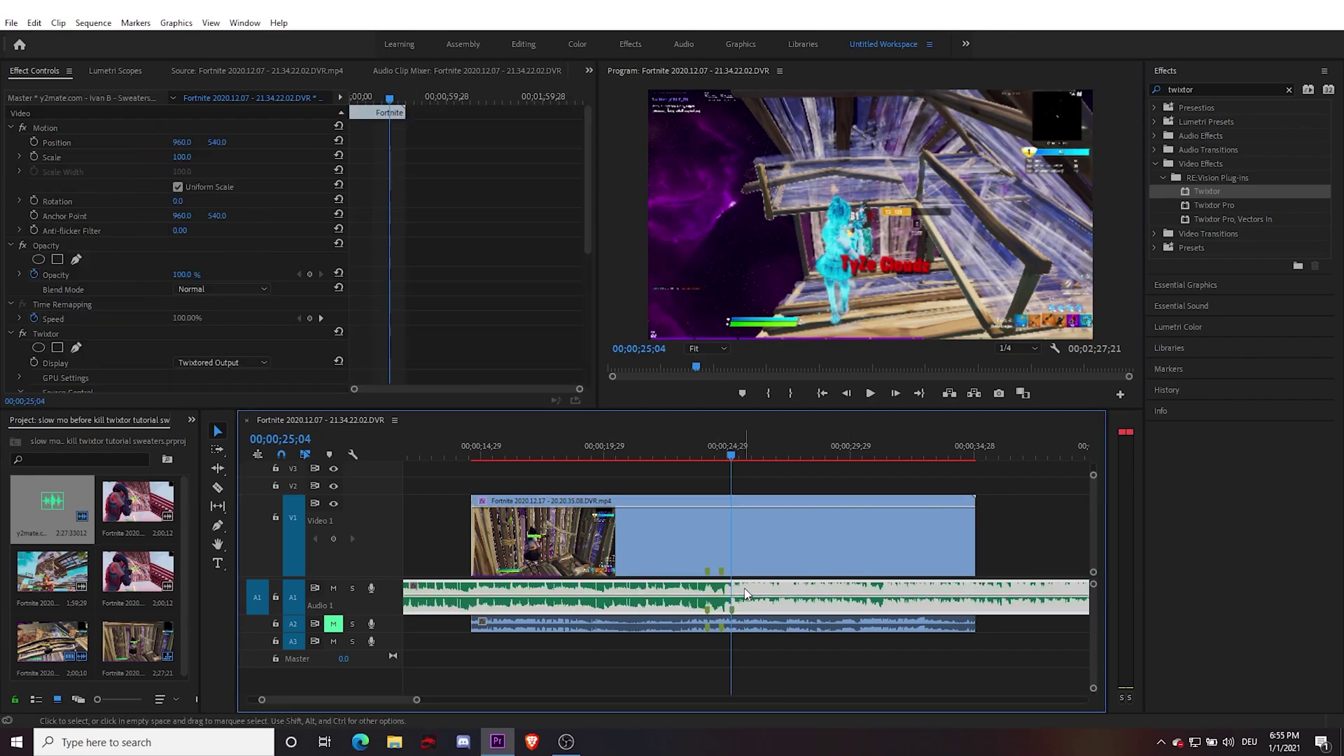
{"action": "left_click", "coordinate": [767, 544]}
{"action": "left_click", "coordinate": [900, 245]}
{"action": "scroll", "coordinate": [437, 252], "scroll_direction": "down", "scroll_amount": 4}
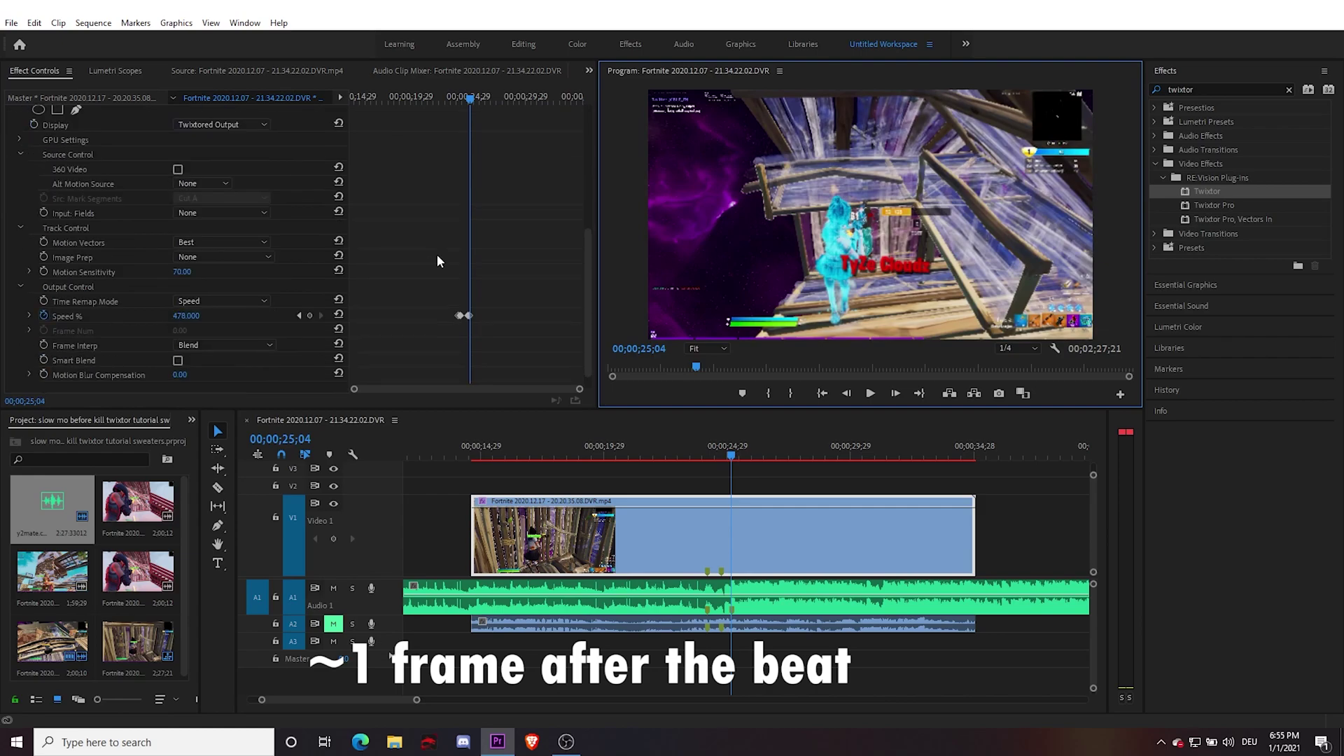
{"action": "left_click", "coordinate": [191, 295]}
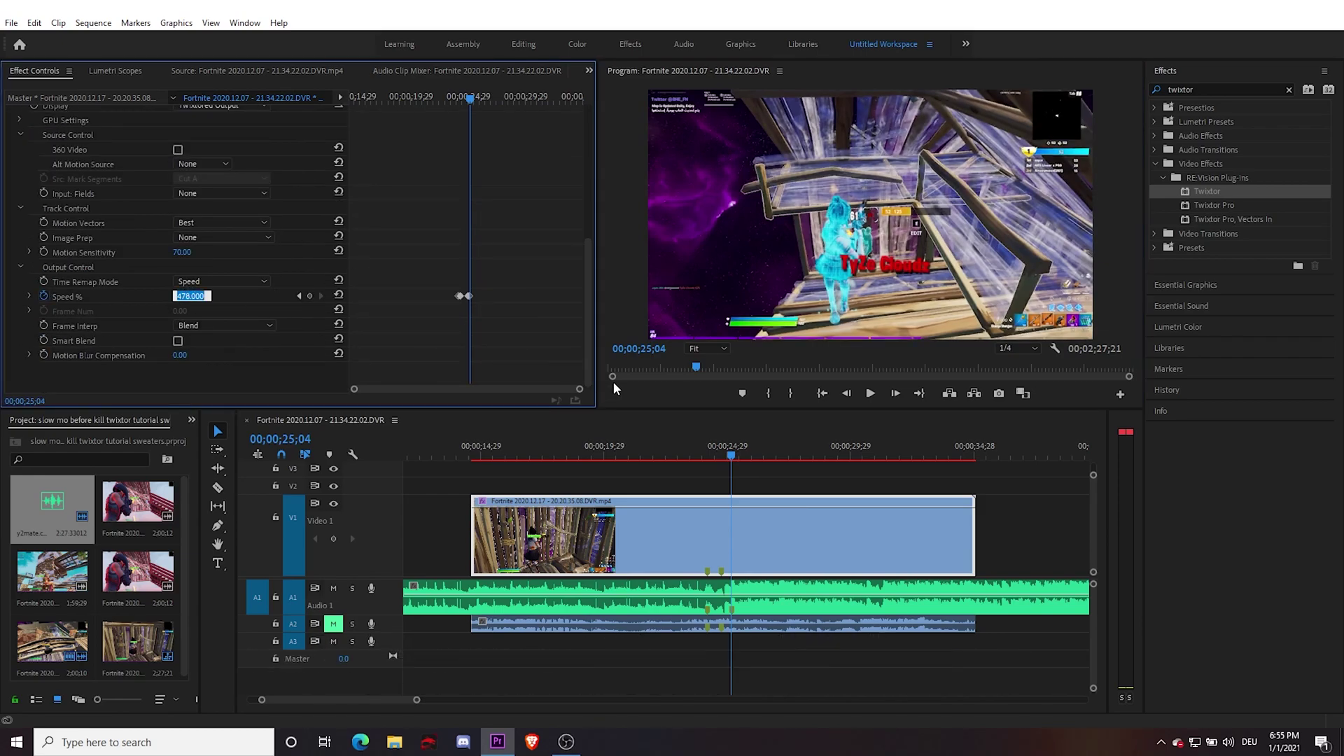
{"action": "type", "text": "25"}
{"action": "key", "text": "Return"}
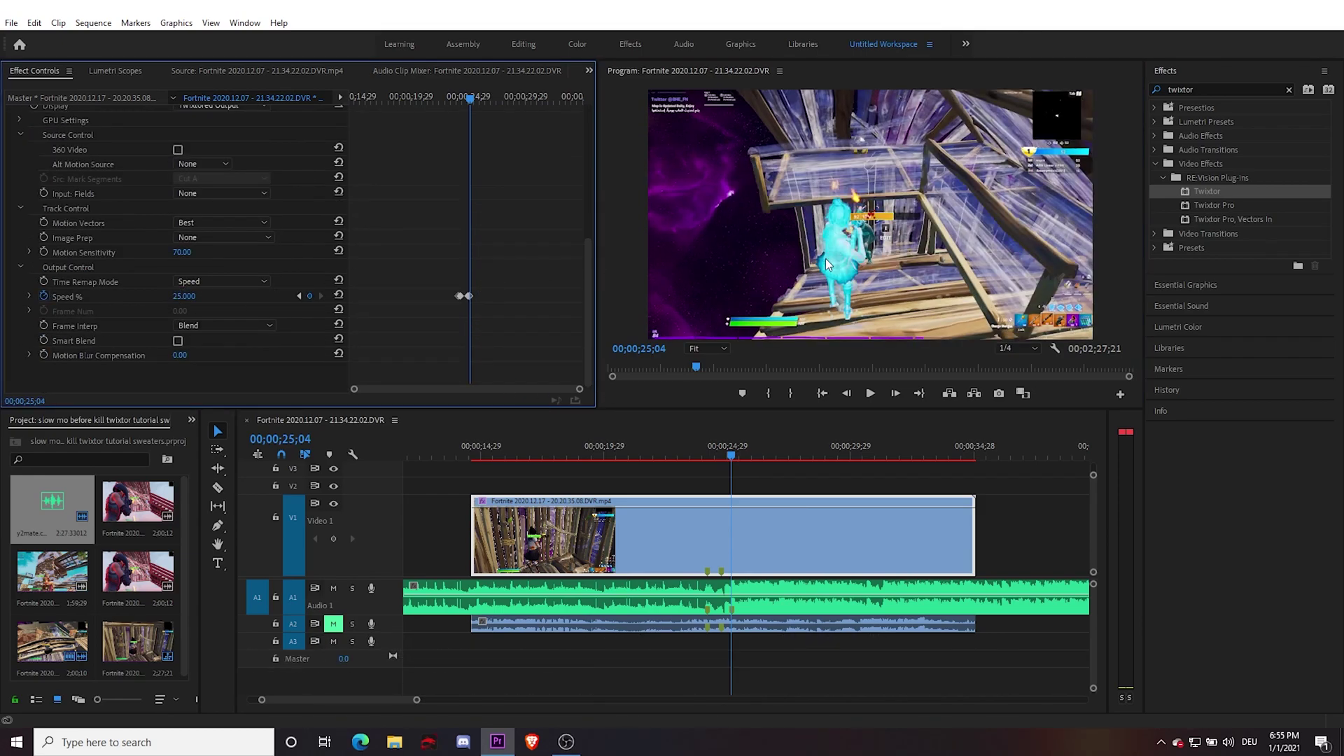
{"action": "key", "text": "space"}
{"action": "key", "text": "space"}
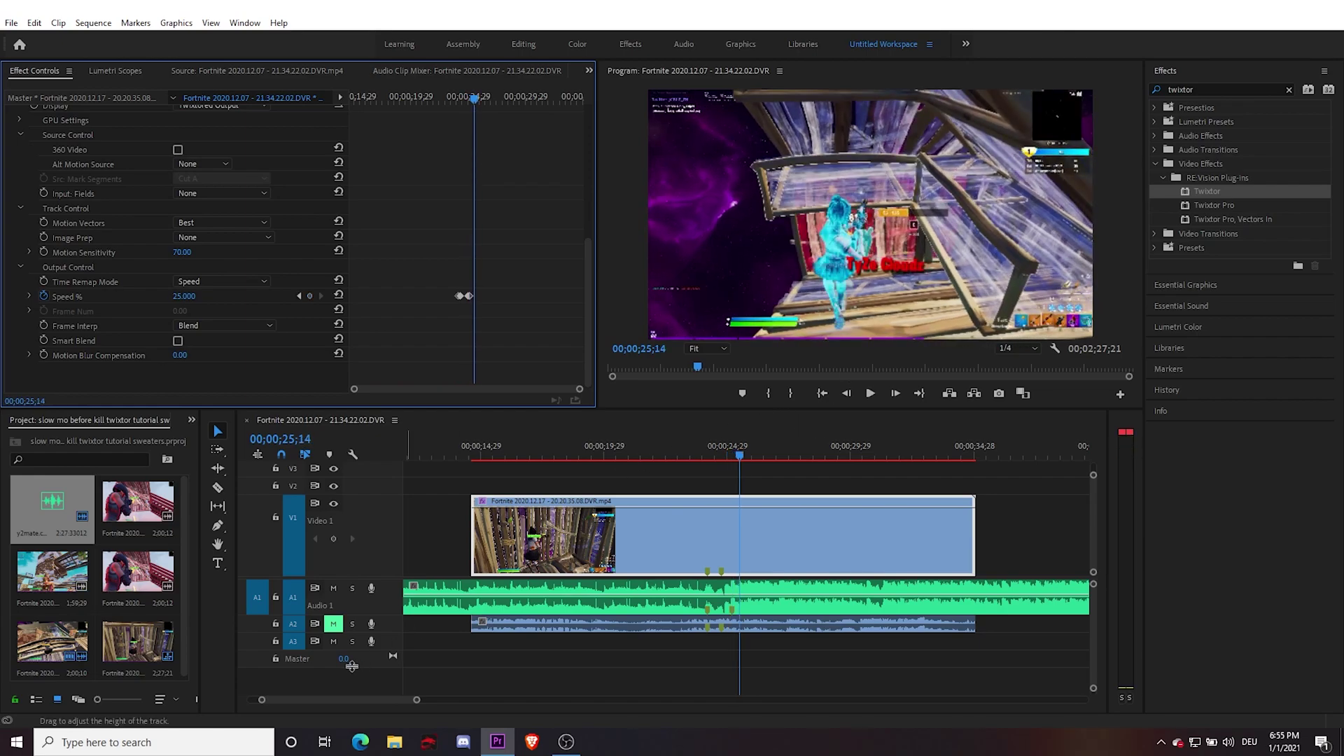
{"action": "left_click", "coordinate": [300, 295]}
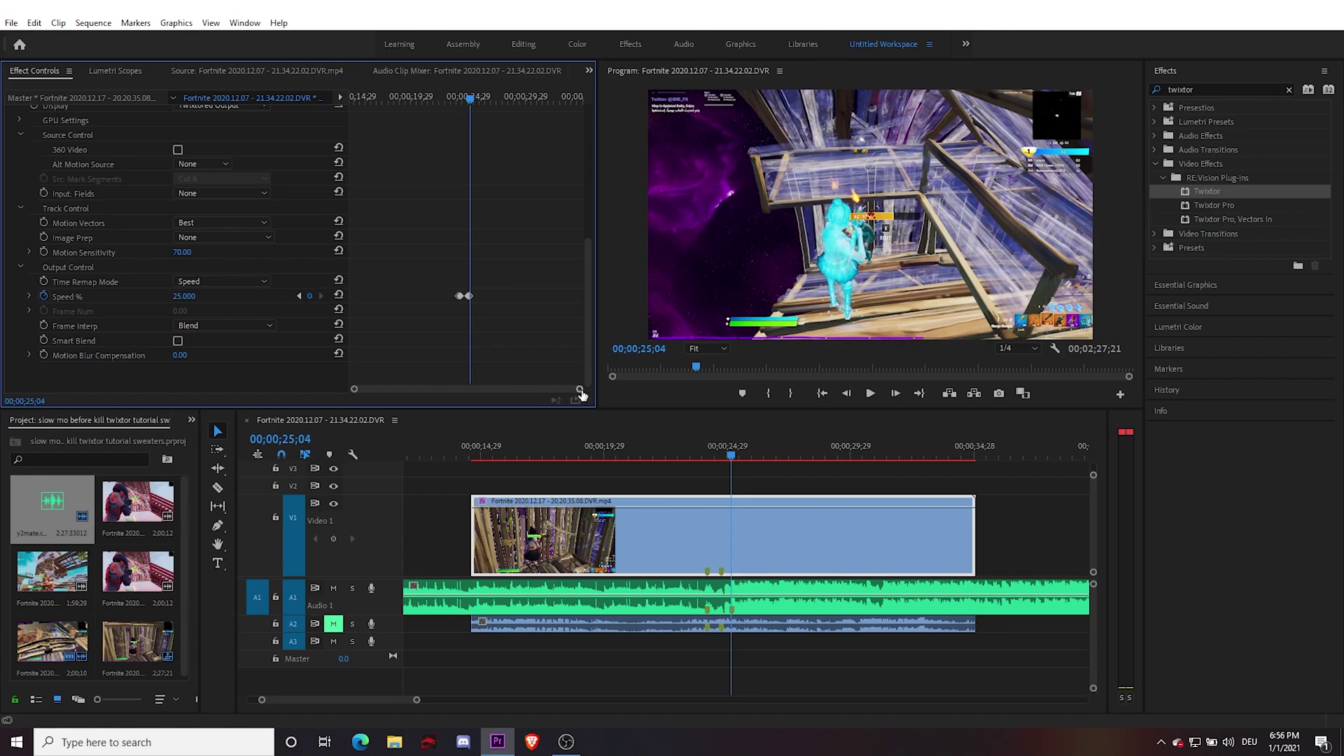
Change the 25;04 beat-frame Speed % keyframe to 251.5
{"action": "left_click_drag", "start_coordinate": [580, 392], "coordinate": [507, 388]}
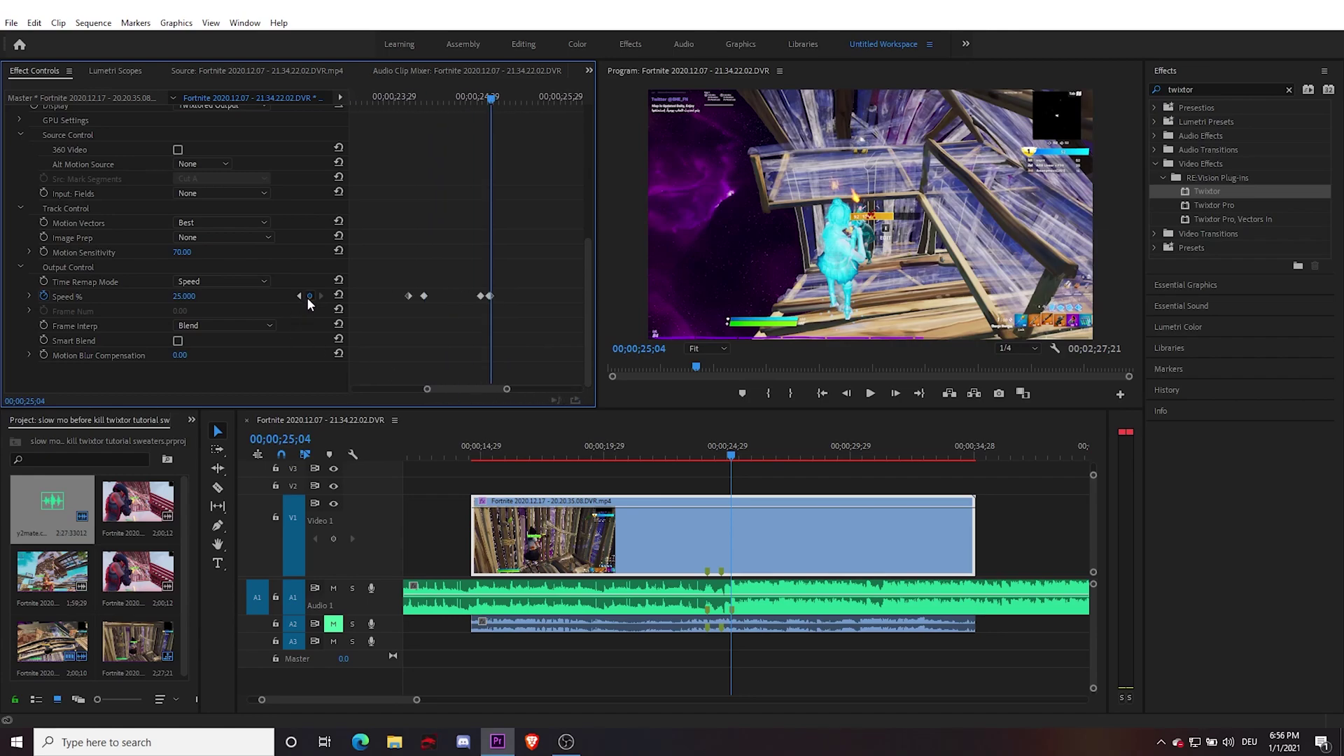
{"action": "key", "text": "Left"}
{"action": "left_click", "coordinate": [884, 254]}
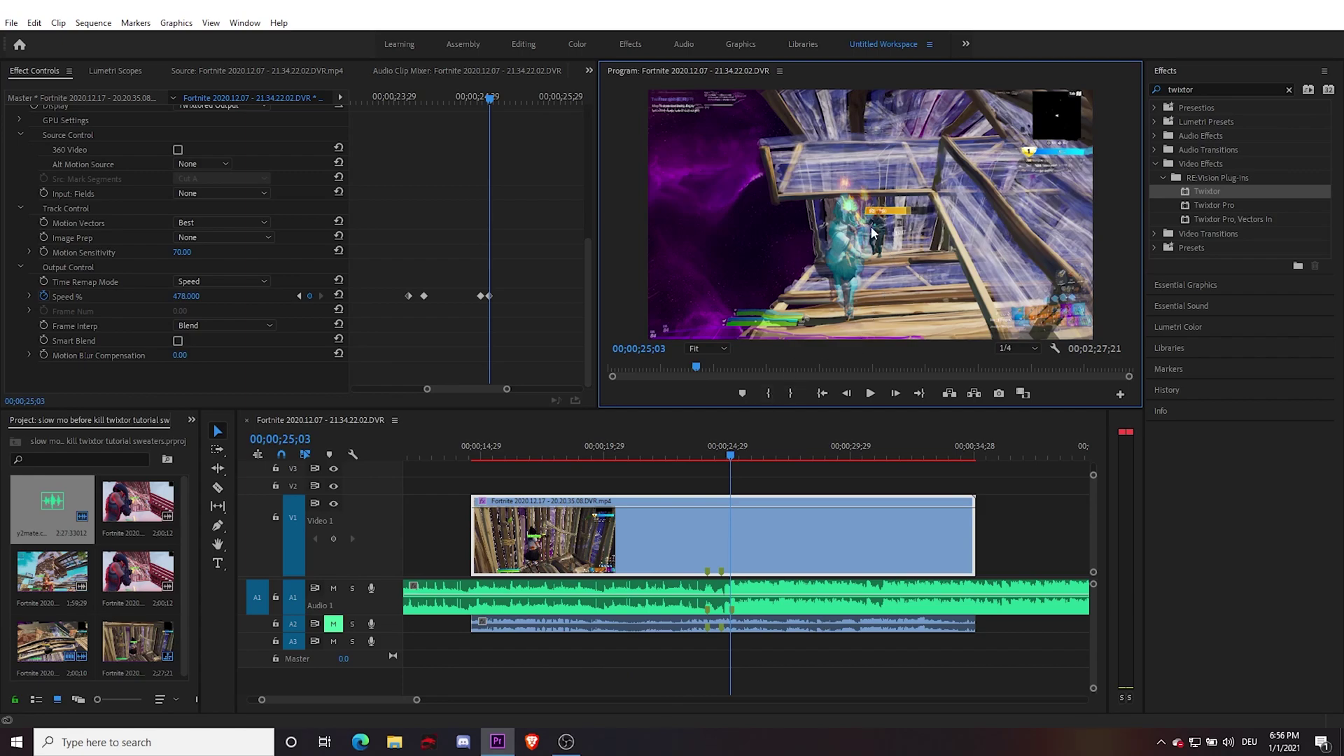
{"action": "key", "text": "Right"}
{"action": "left_click", "coordinate": [187, 296]}
{"action": "type", "text": "25"}
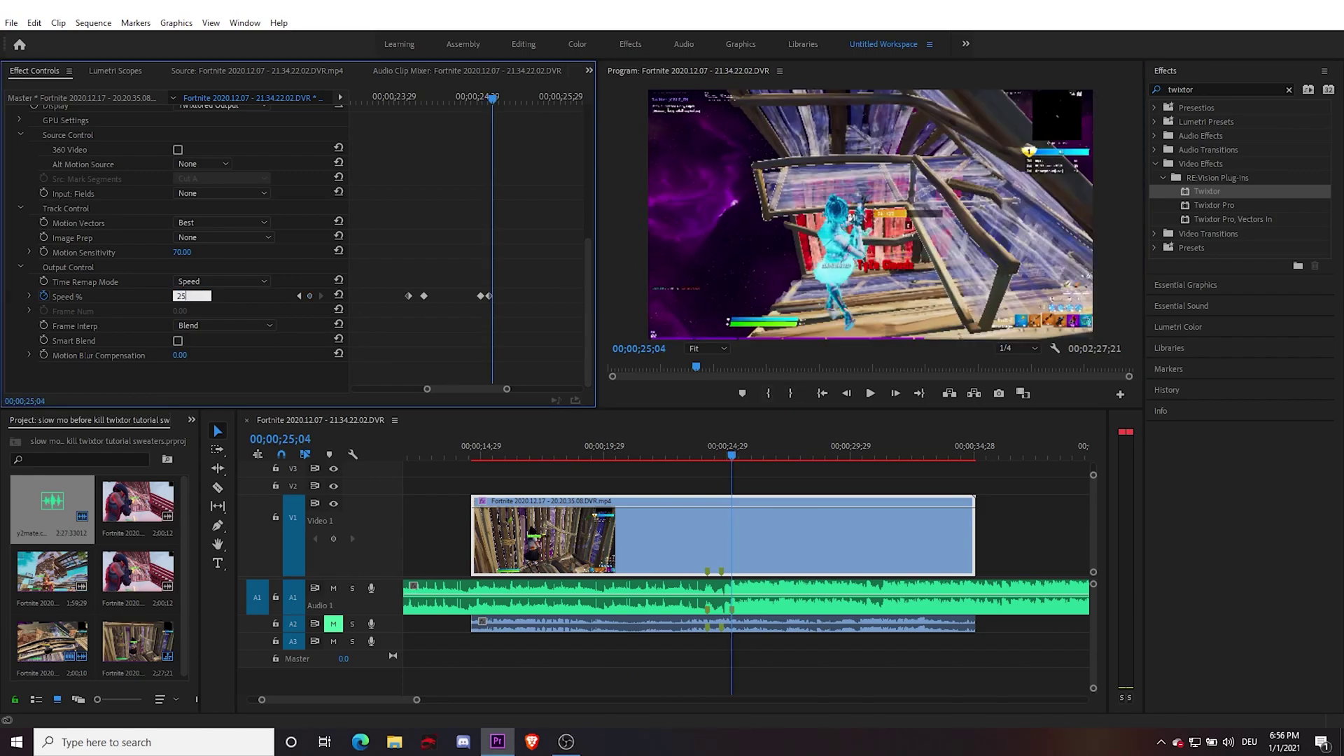
{"action": "type", "text": "1.5"}
{"action": "key", "text": "Return"}
Play back the speed ramp through the kill, then return to before the shot
{"action": "left_click", "coordinate": [862, 226]}
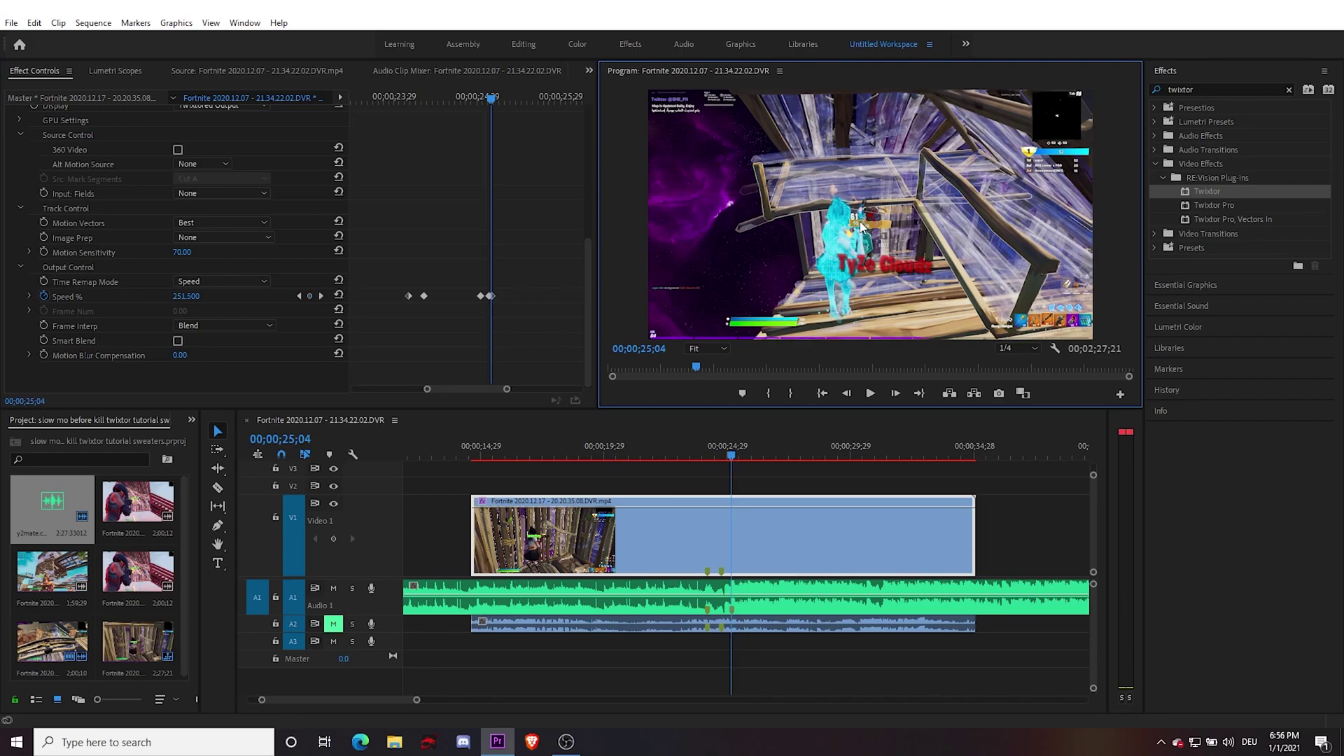
{"action": "key", "text": "space"}
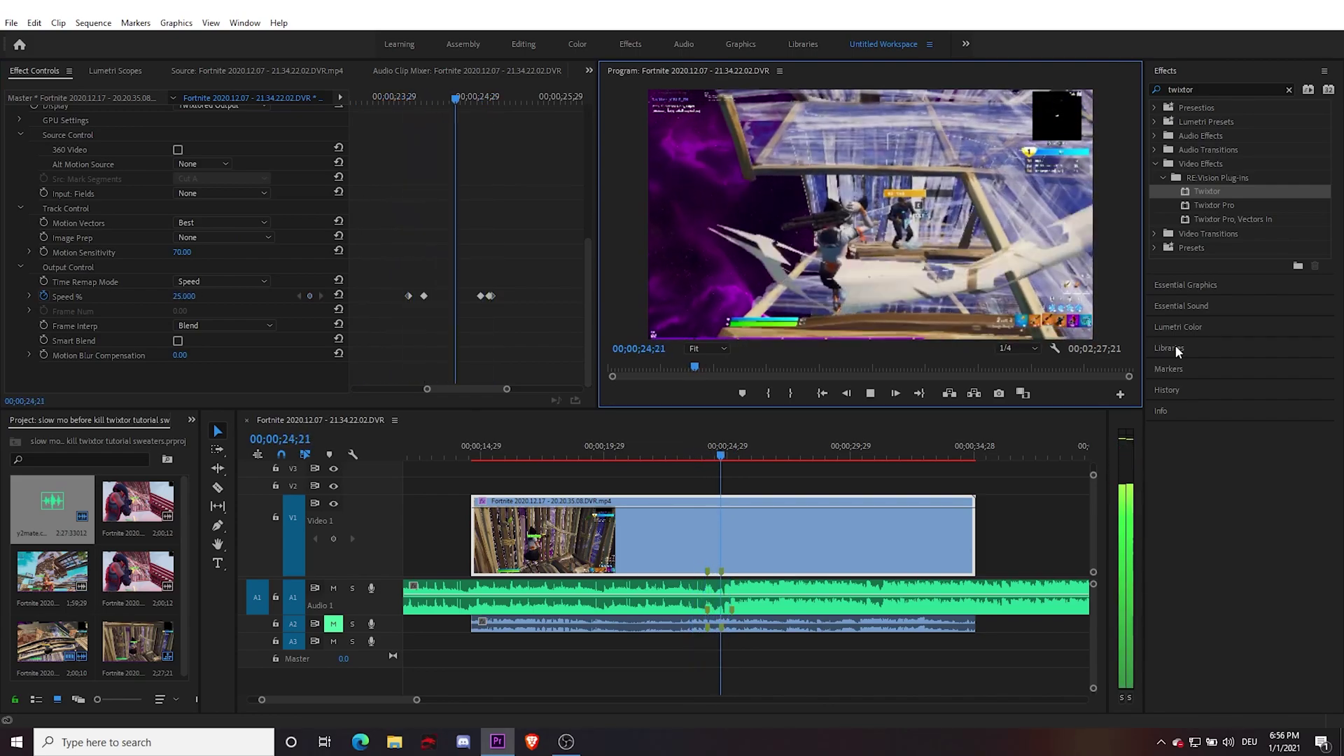
{"action": "key", "text": "space"}
{"action": "left_click", "coordinate": [659, 452]}
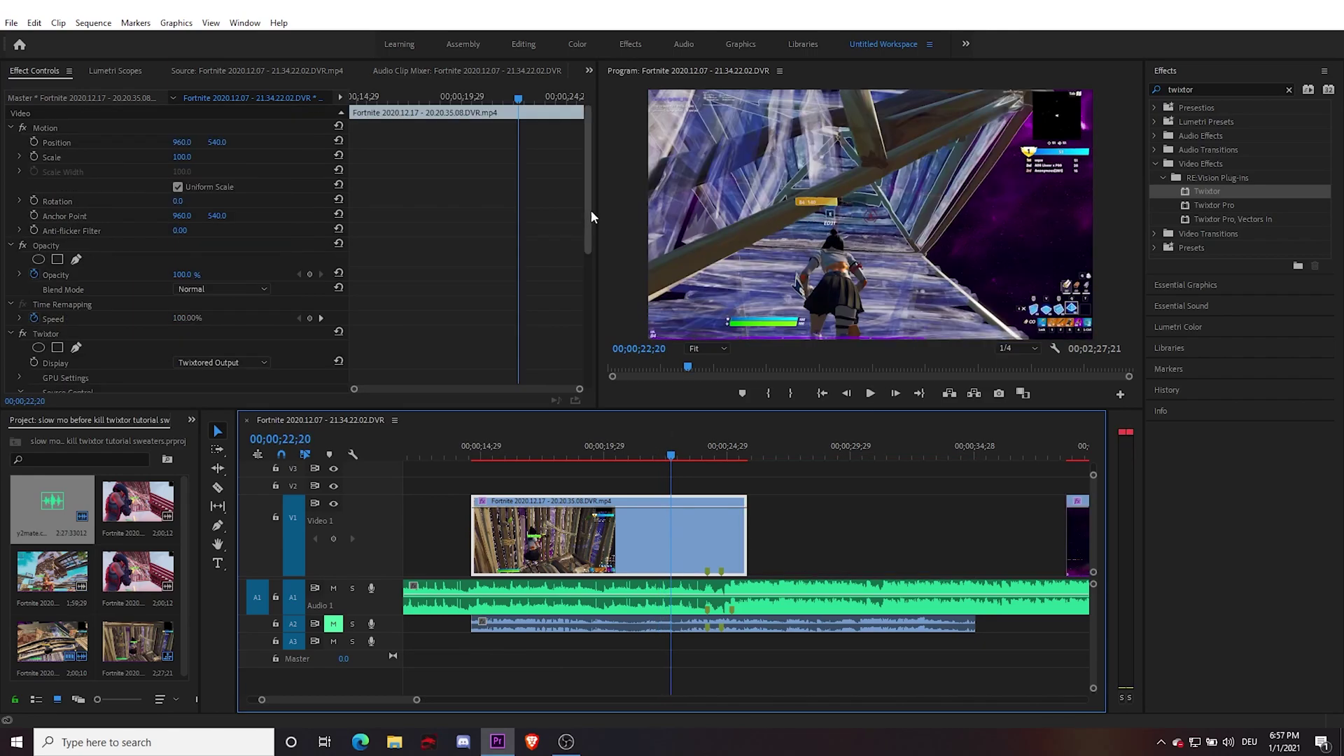
Trim the Fortnite clip to end just past 24;29, then play and scrub the slow-mo
{"action": "left_click_drag", "start_coordinate": [588, 224], "coordinate": [587, 298]}
{"action": "left_click", "coordinate": [682, 461]}
{"action": "key", "text": "space"}
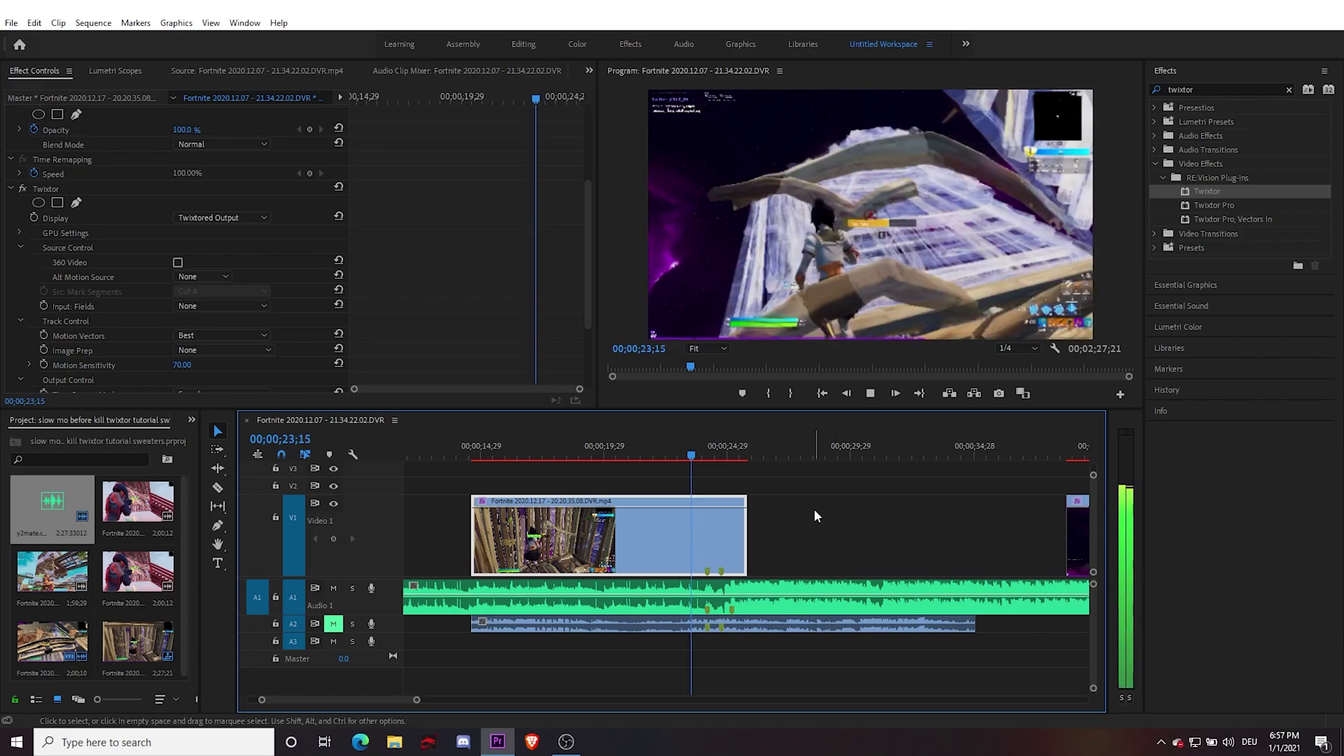
{"action": "key", "text": "space"}
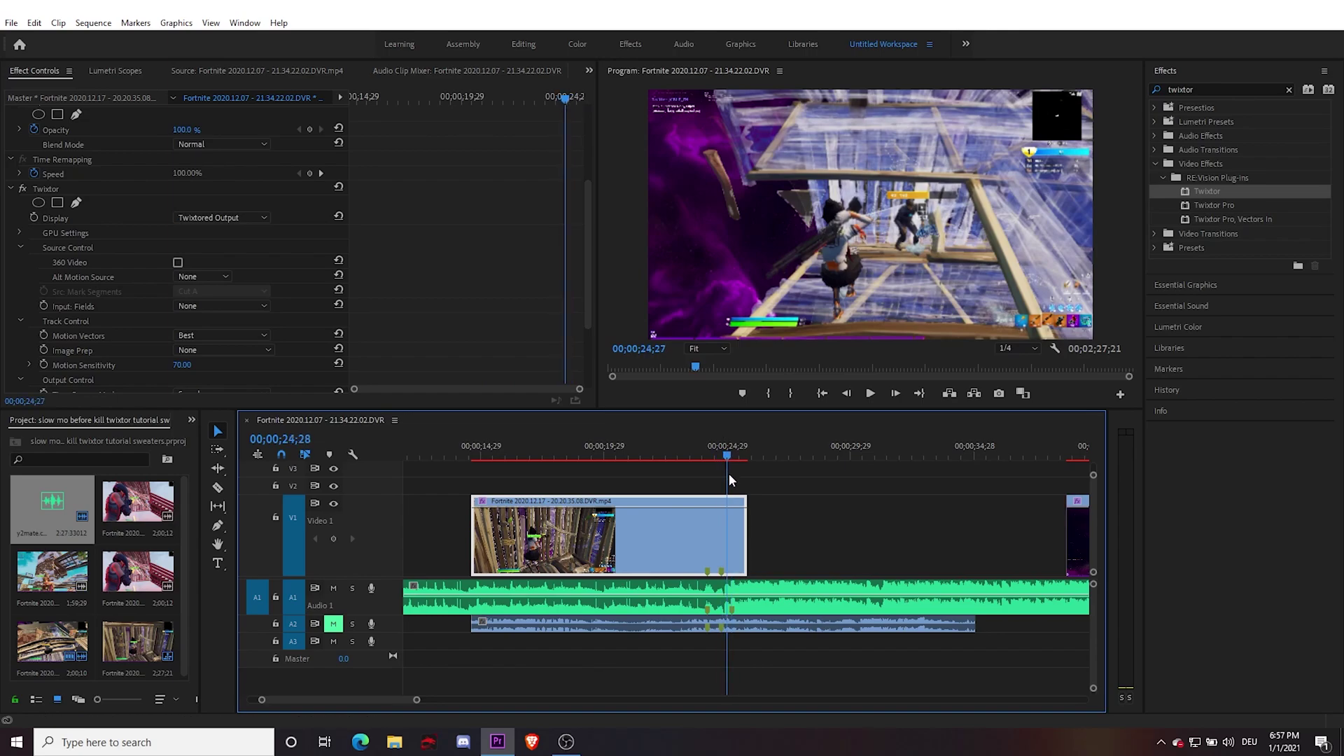
{"action": "left_click_drag", "start_coordinate": [727, 461], "coordinate": [748, 456]}
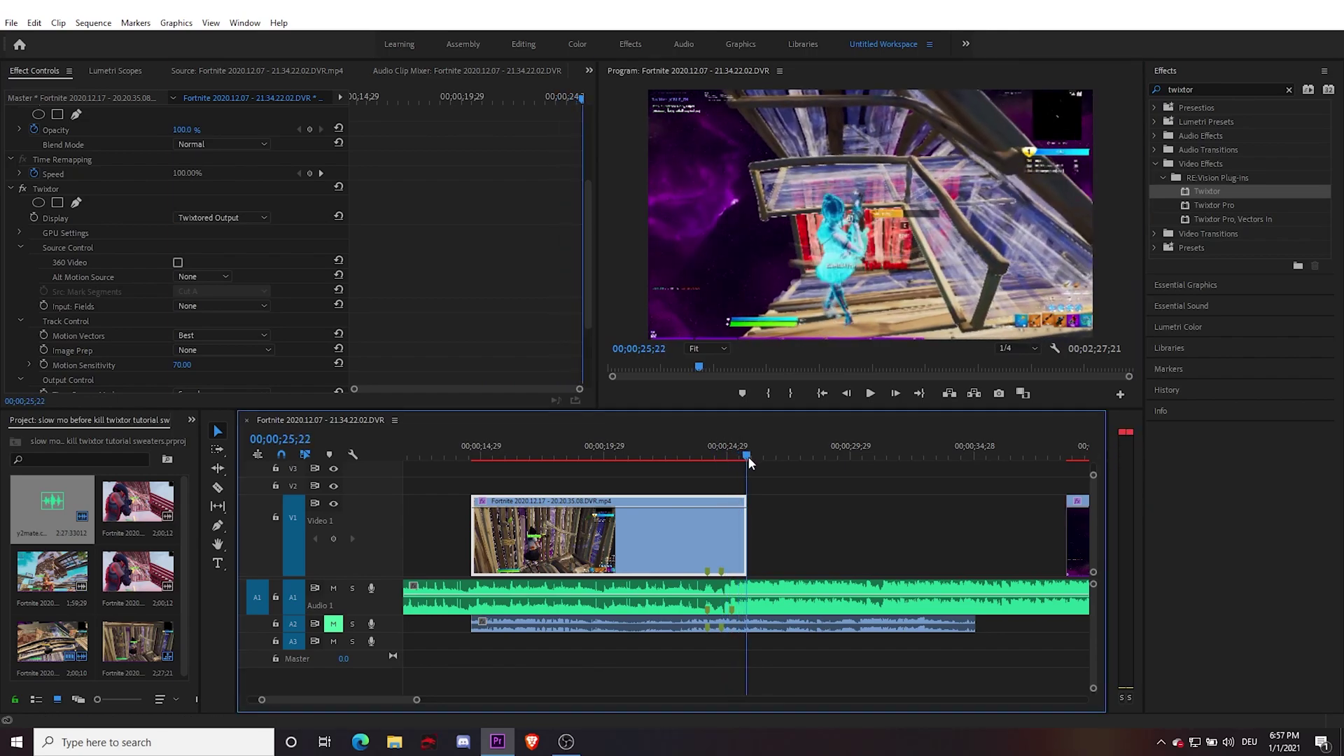
{"action": "scroll", "coordinate": [548, 178], "scroll_direction": "down", "scroll_amount": 3}
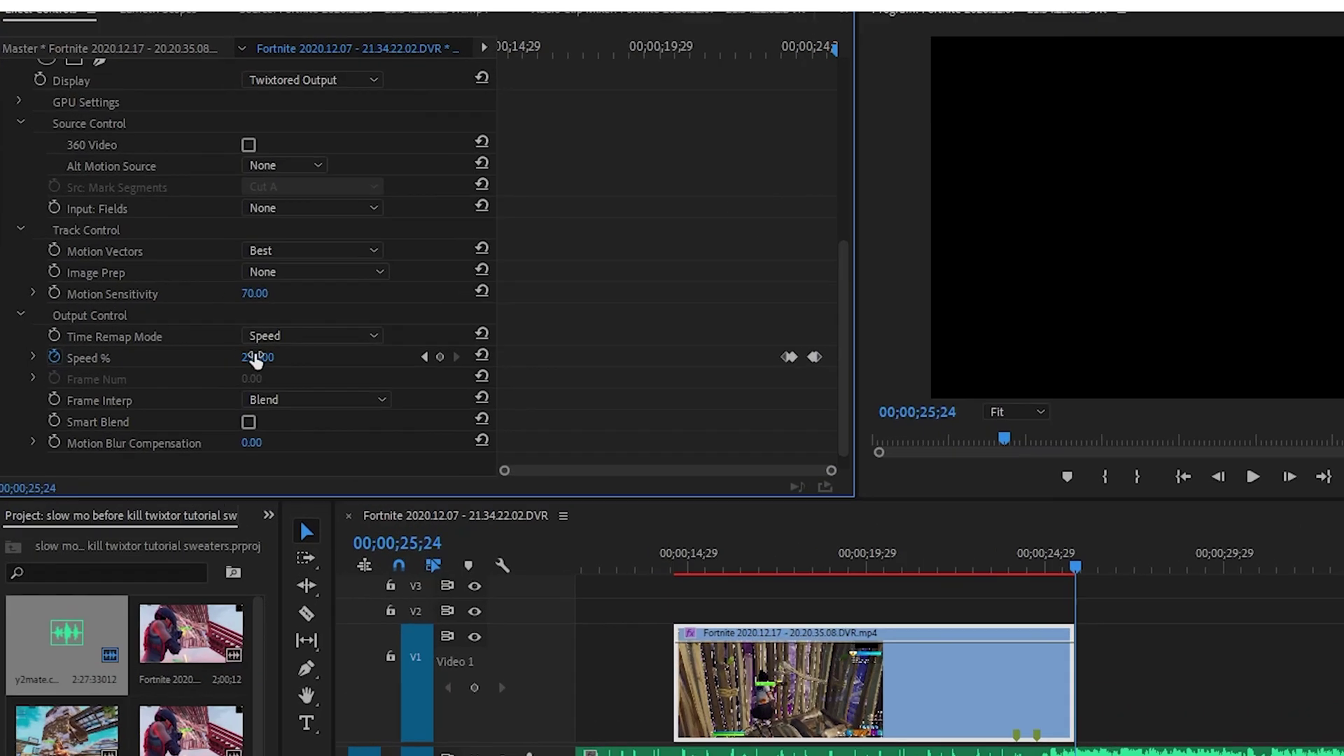
Return Twixtor Speed % to 100 at 25;24 and play through the ramp back to normal
{"action": "left_click", "coordinate": [201, 310]}
{"action": "type", "text": "100"}
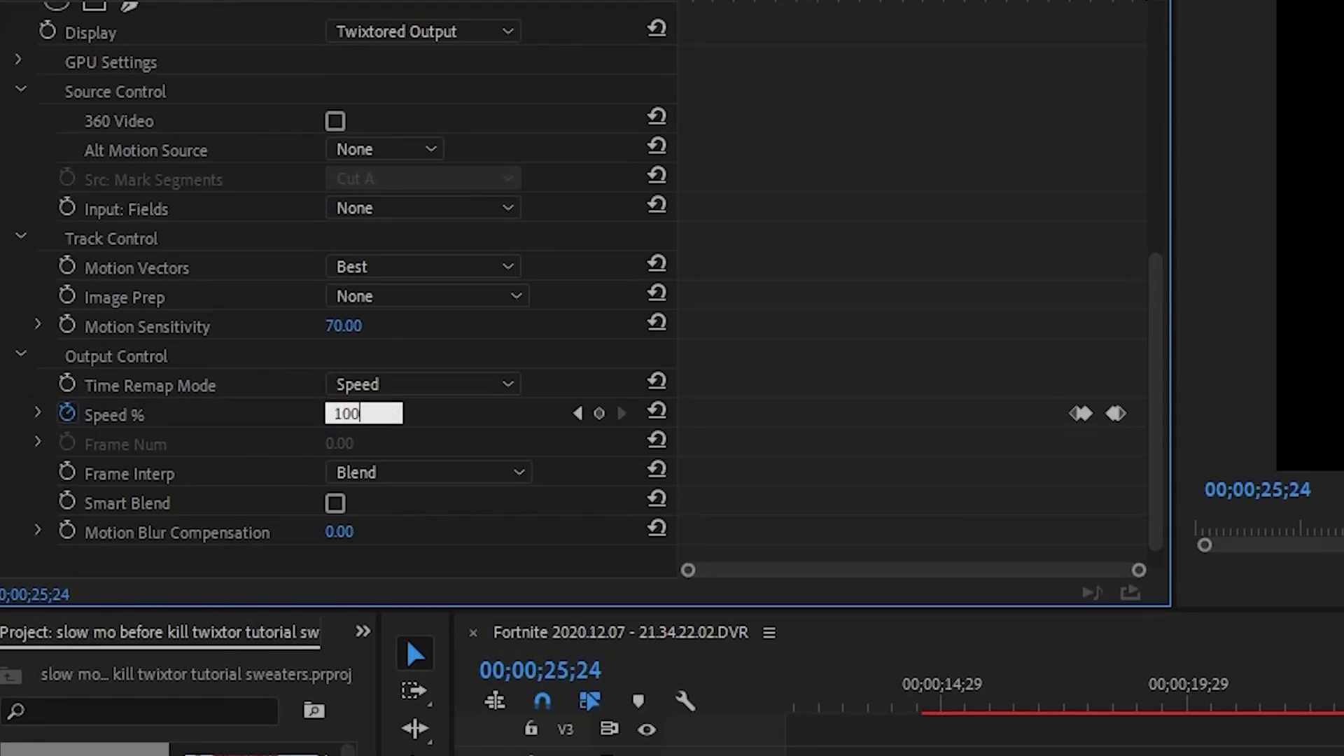
{"action": "key", "text": "Return"}
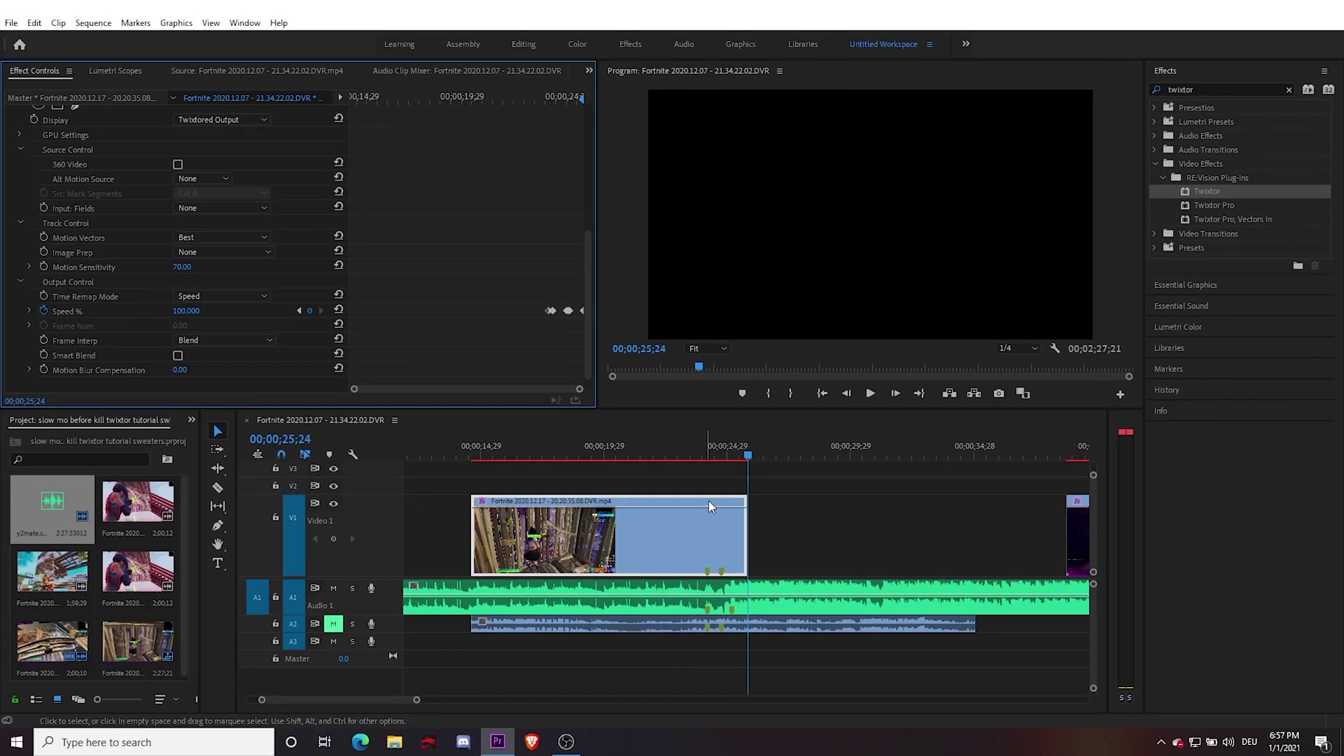
{"action": "left_click", "coordinate": [709, 455]}
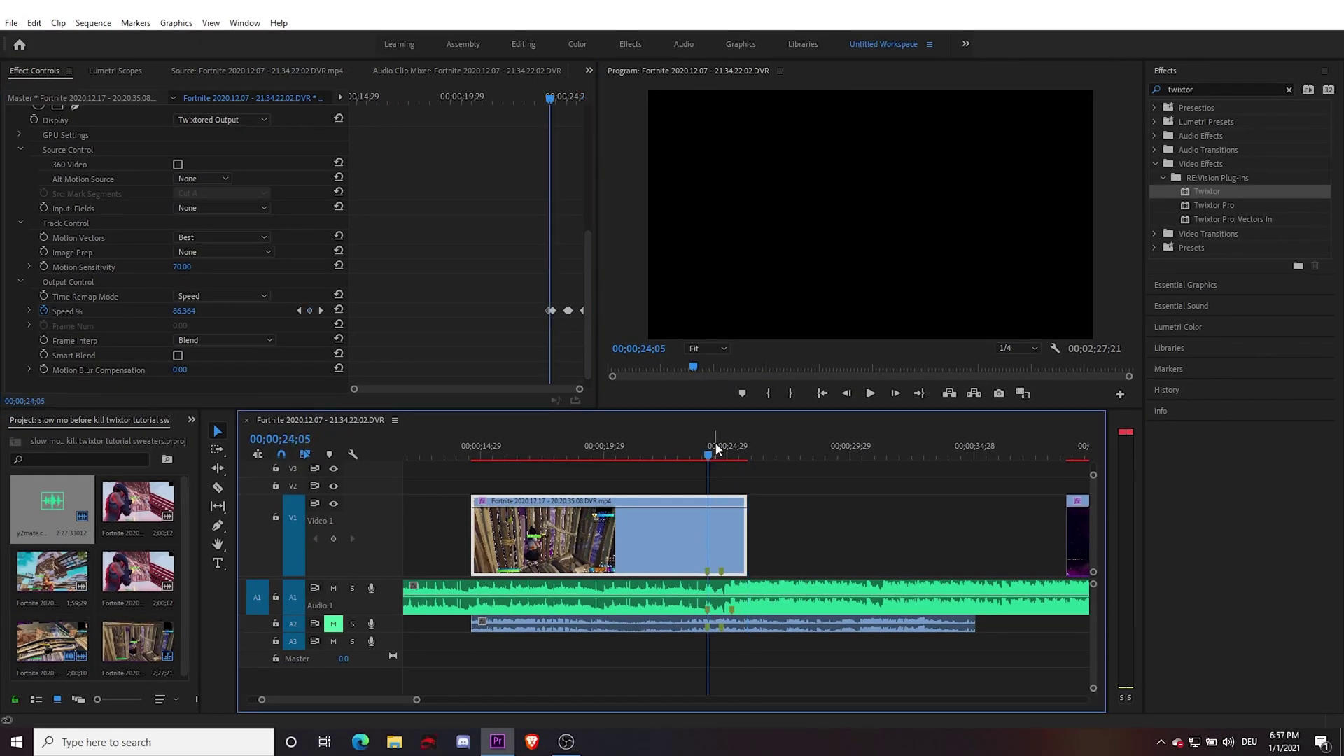
{"action": "key", "text": "space"}
{"action": "left_click", "coordinate": [910, 518]}
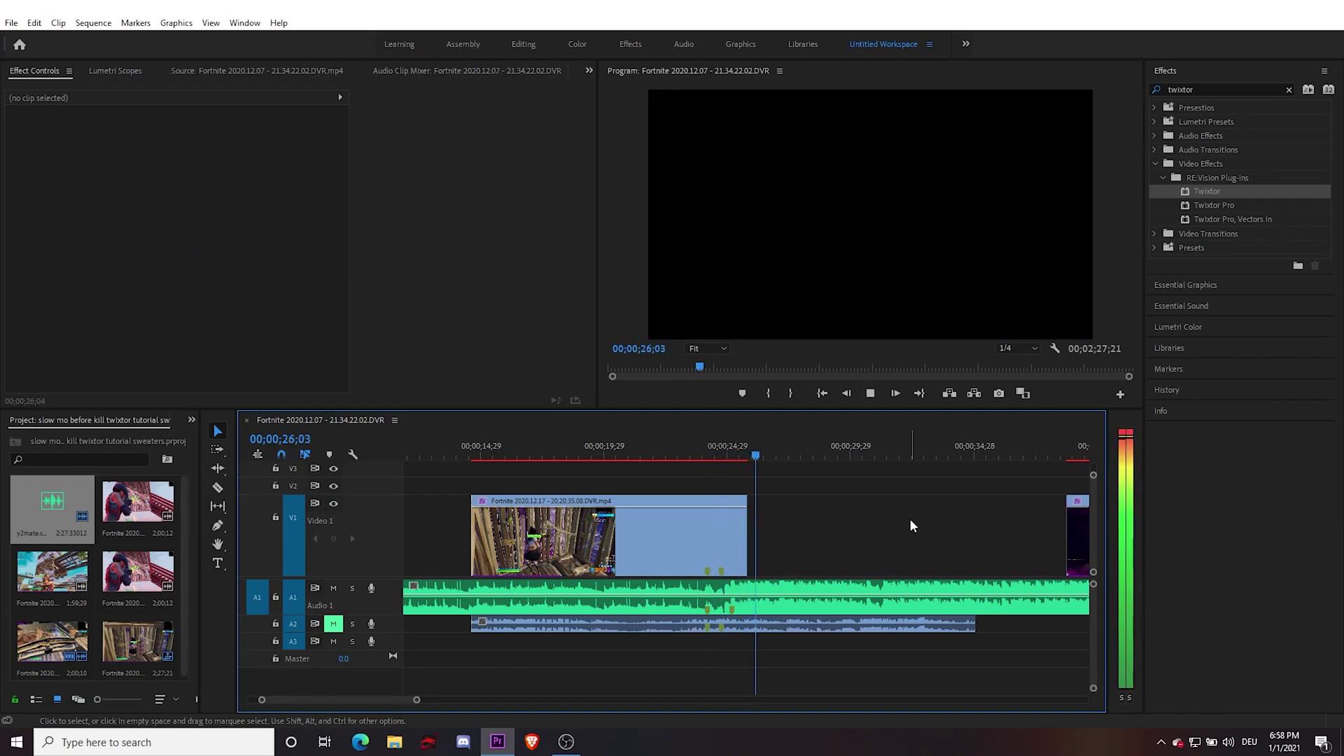
{"action": "left_click", "coordinate": [721, 456]}
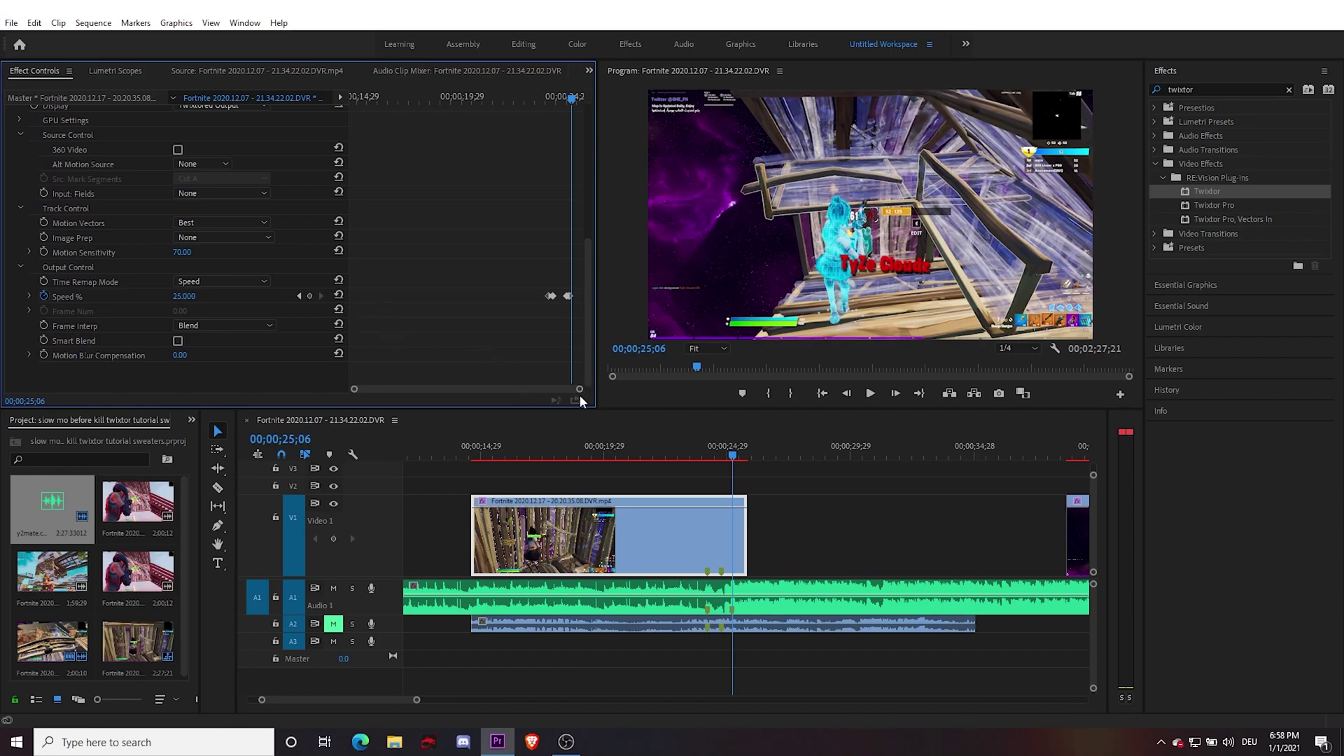
{"action": "key", "text": "space"}
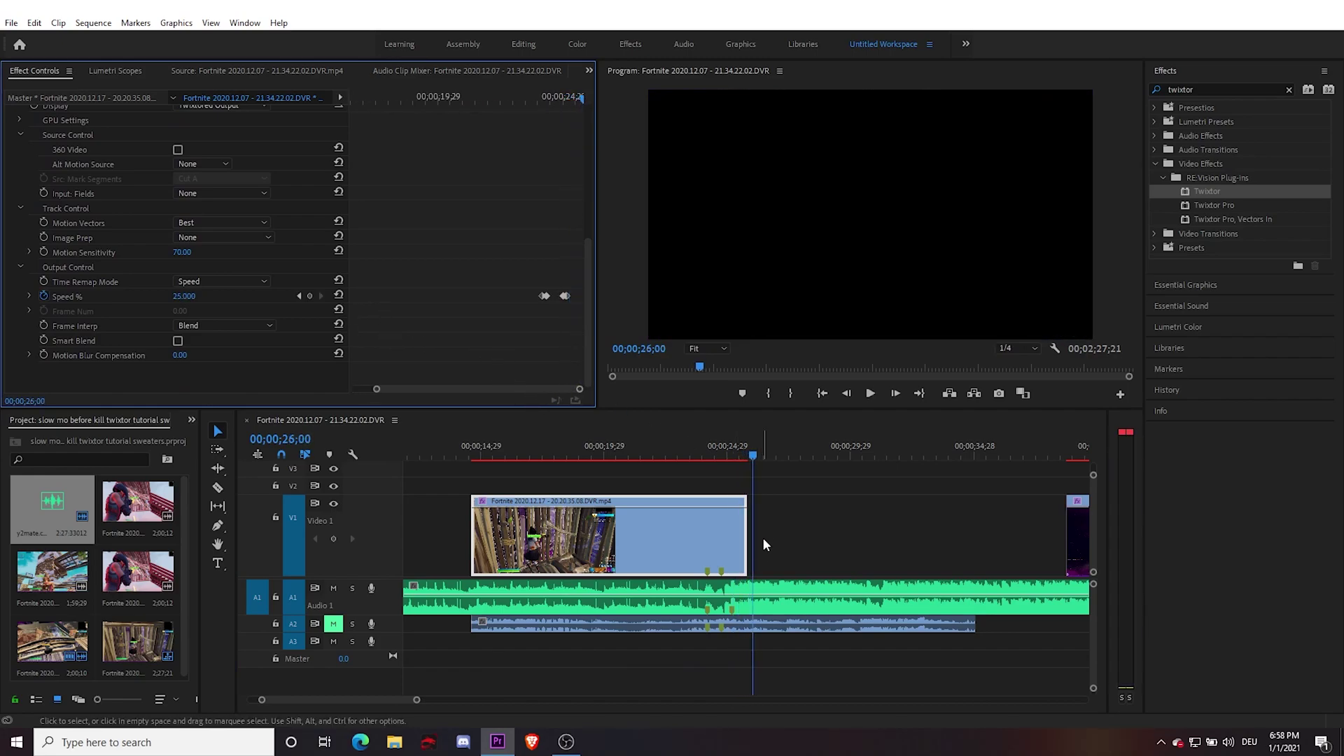
Extend the Fortnite clip's end to about 27;00, set Speed % there, and save the project
{"action": "left_click_drag", "start_coordinate": [747, 518], "coordinate": [776, 522]}
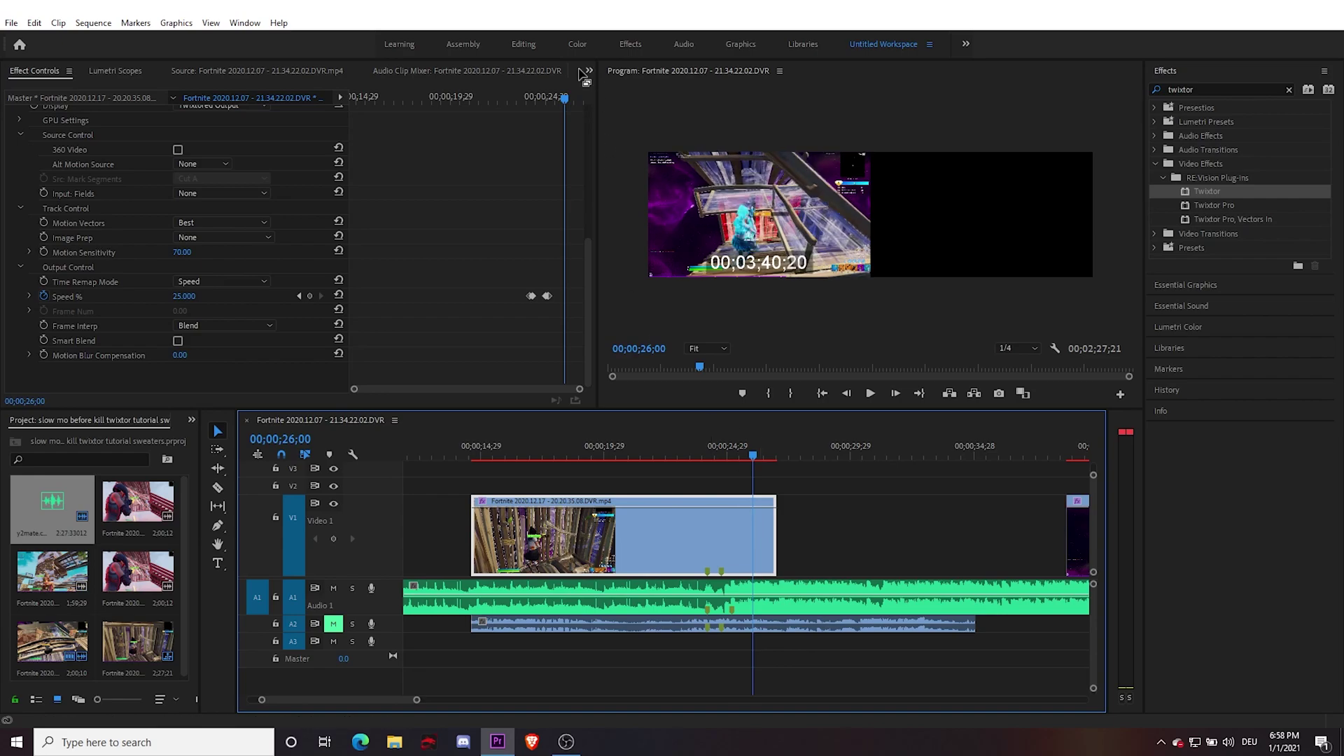
{"action": "left_click_drag", "start_coordinate": [561, 99], "coordinate": [662, 100]}
{"action": "left_click", "coordinate": [189, 296]}
{"action": "type", "text": "1"}
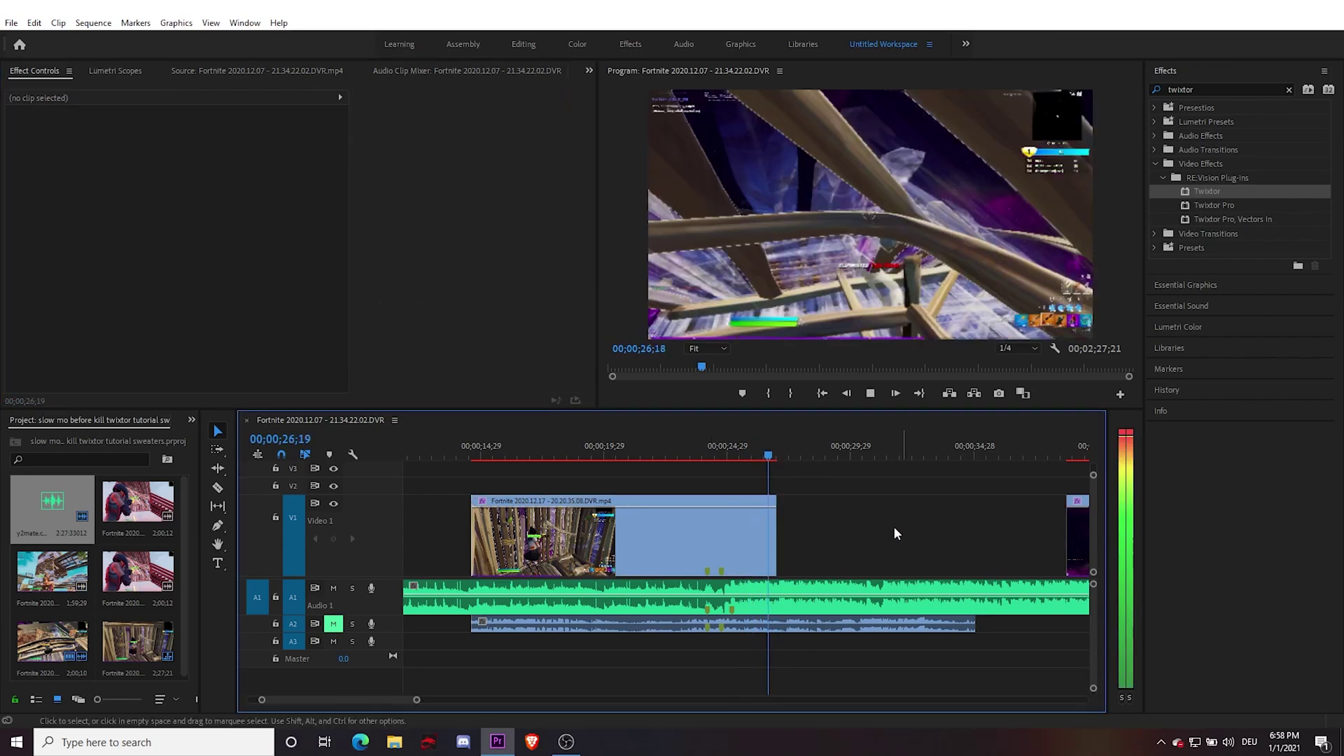
{"action": "key", "text": "space"}
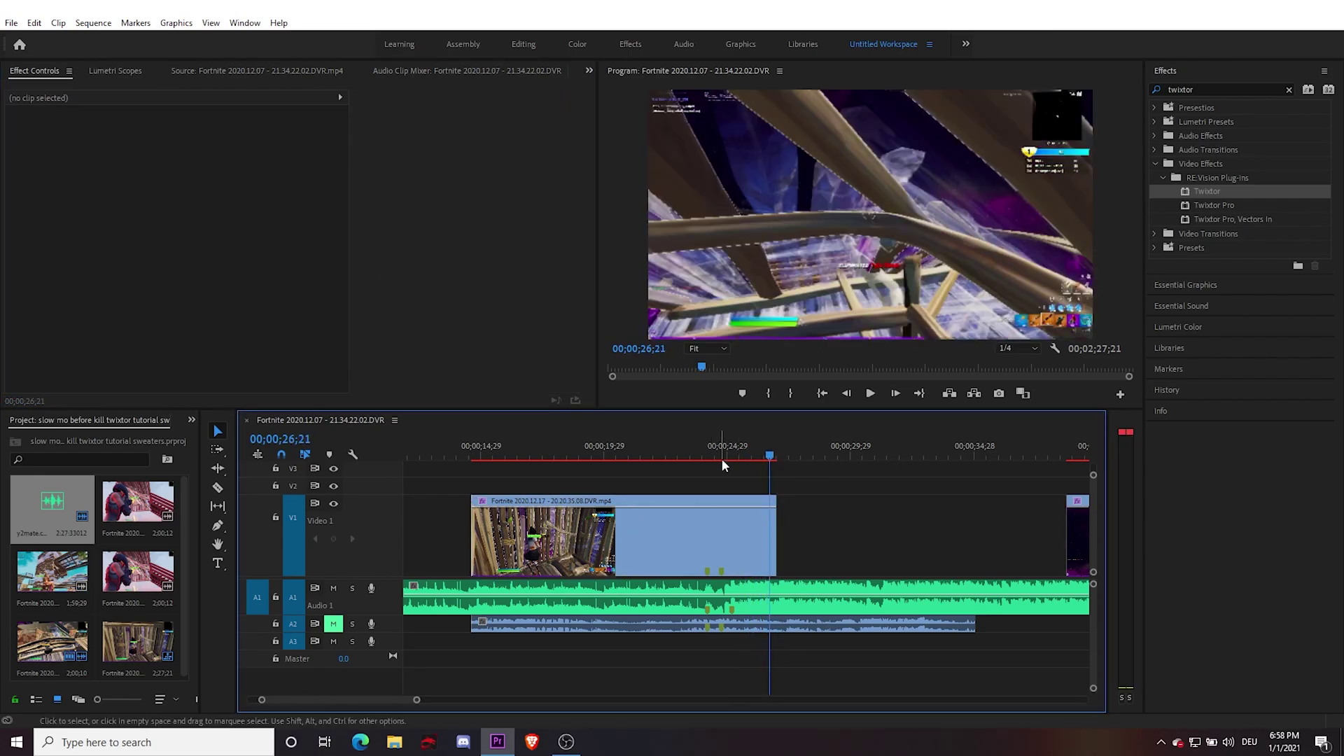
{"action": "left_click_drag", "start_coordinate": [723, 459], "coordinate": [709, 465]}
{"action": "key", "text": "Return"}
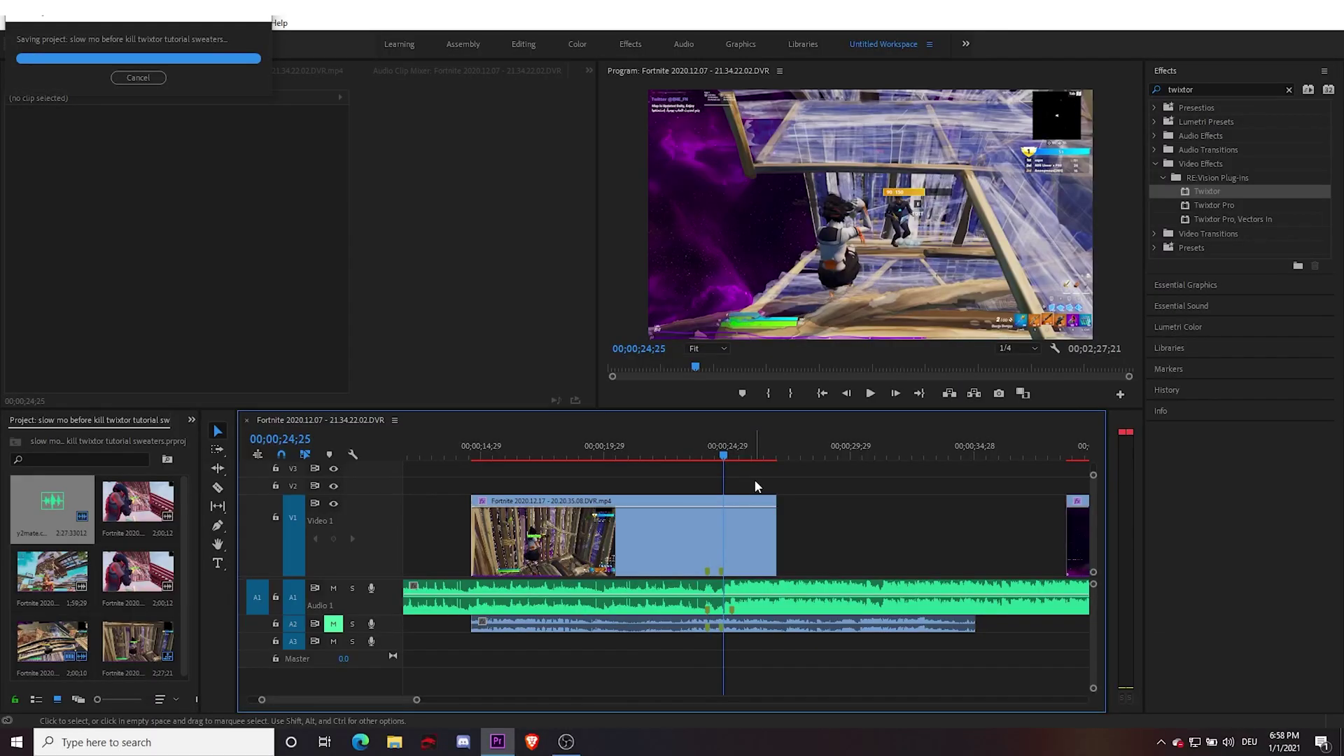